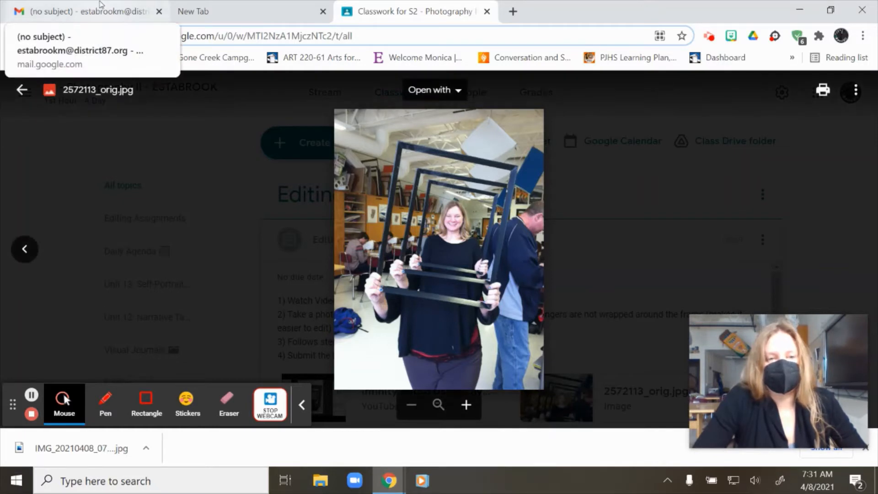
# Open pixlr.com in the empty browser tab and launch the Pixlr E advanced photo editor
pyautogui.click(249, 5)
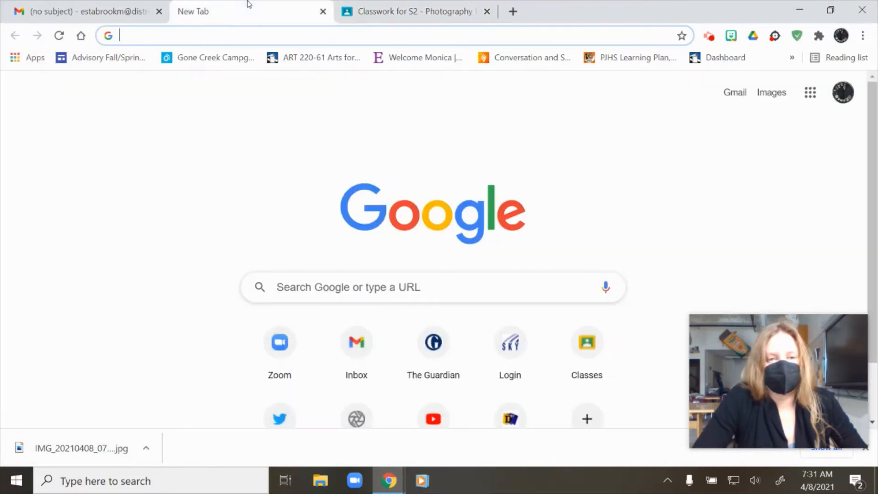
pyautogui.click(294, 35)
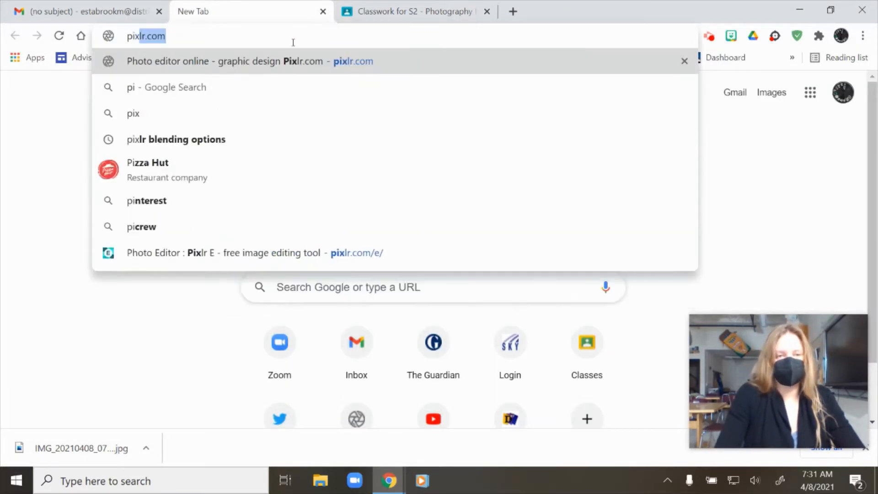
pyautogui.write('pix')
pyautogui.click(279, 59)
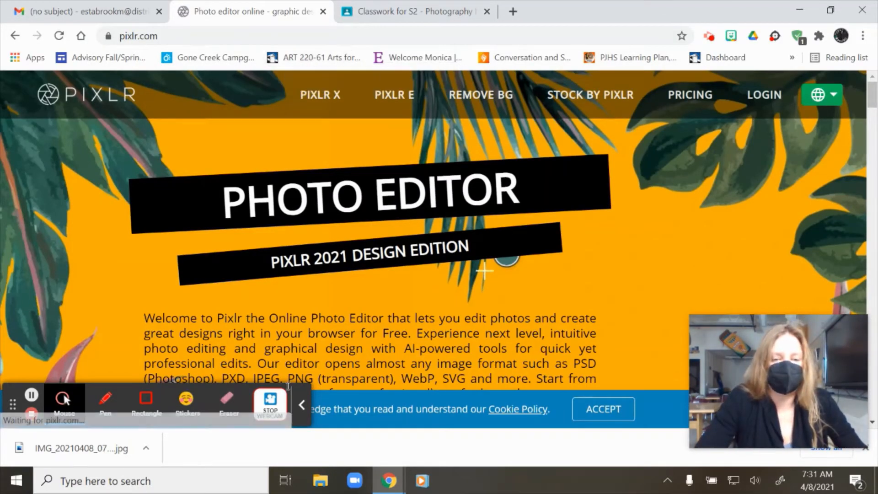
pyautogui.click(302, 407)
pyautogui.scroll(-3, 438, 348)
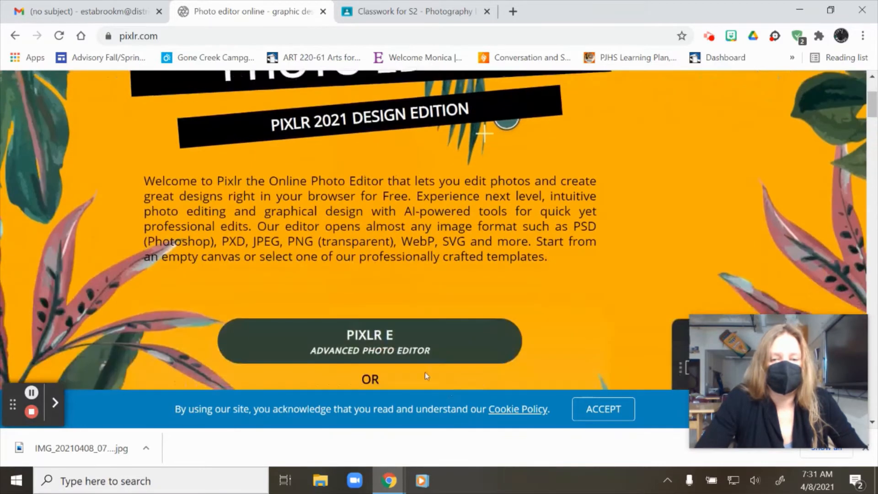
pyautogui.click(414, 353)
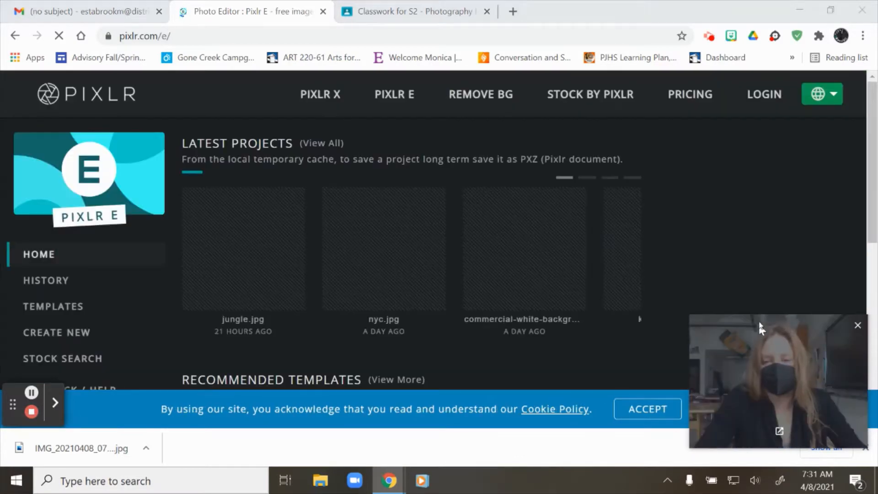
# Open the downloaded IMG_20210408 photo in the editor, pre-resized to Full HD (1376 x 1920), and dismiss the browser's download notice
pyautogui.click(849, 410)
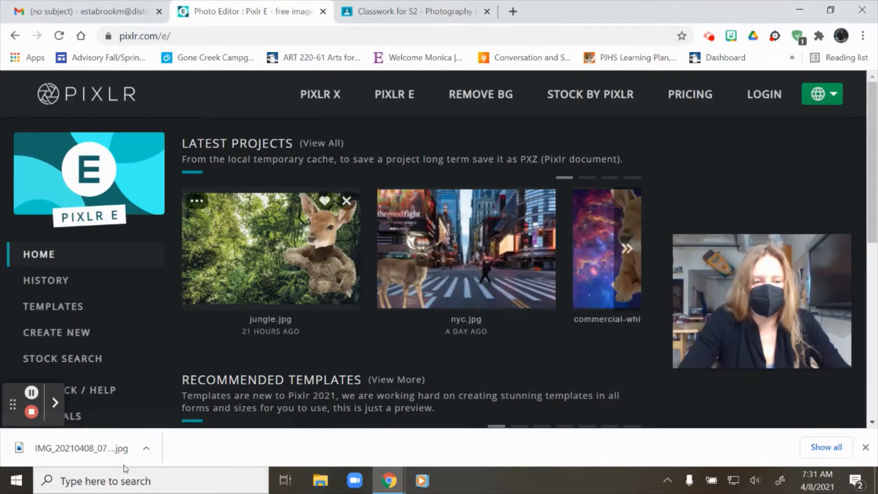
pyautogui.moveTo(80, 449); pyautogui.dragTo(389, 260)
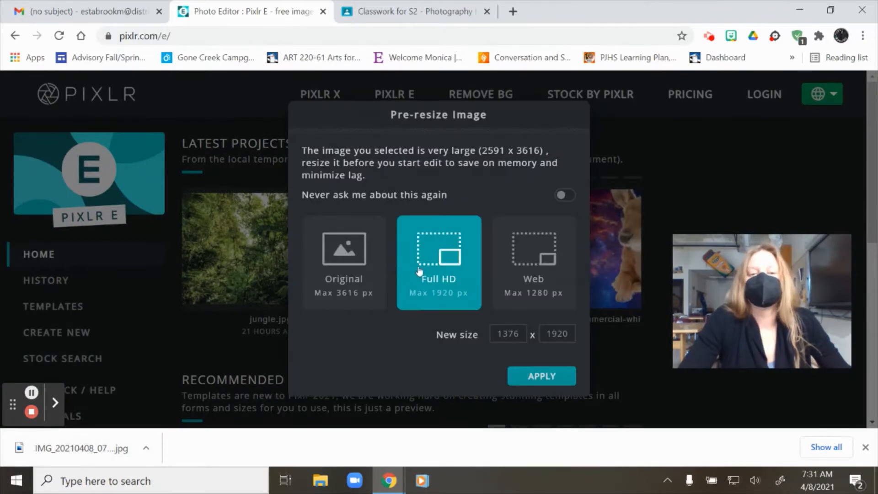
pyautogui.click(531, 372)
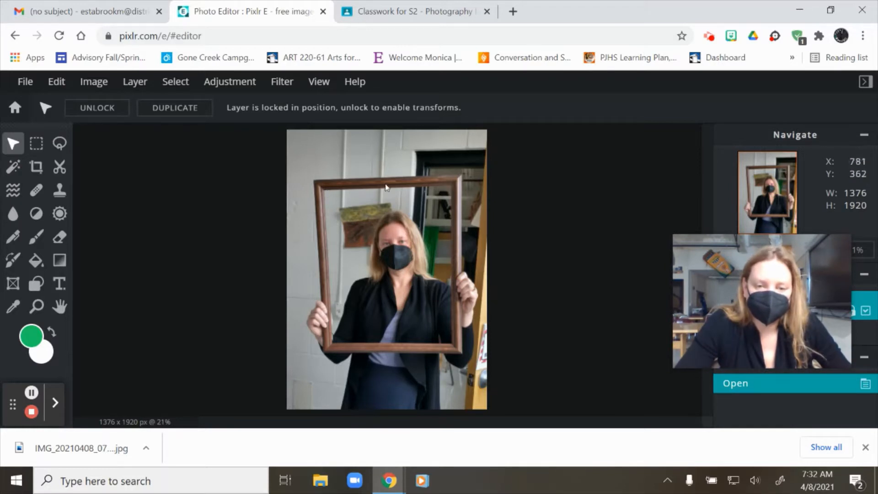
pyautogui.moveTo(683, 262)
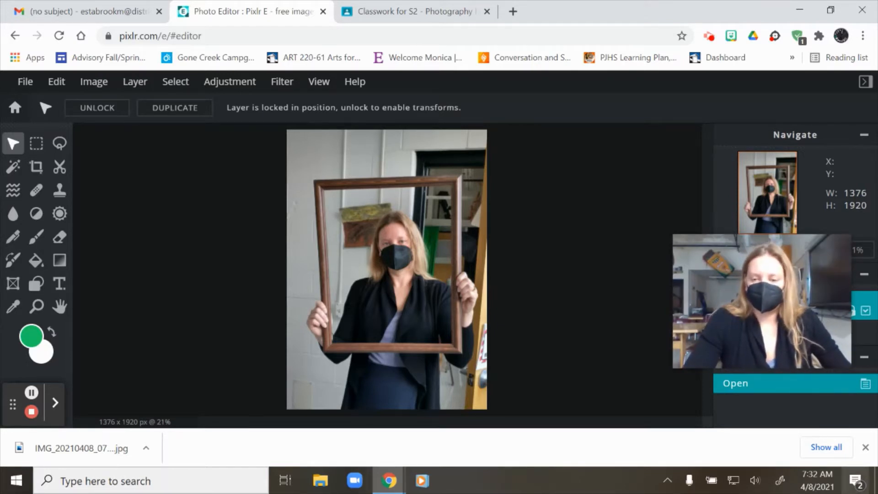
pyautogui.click(865, 447)
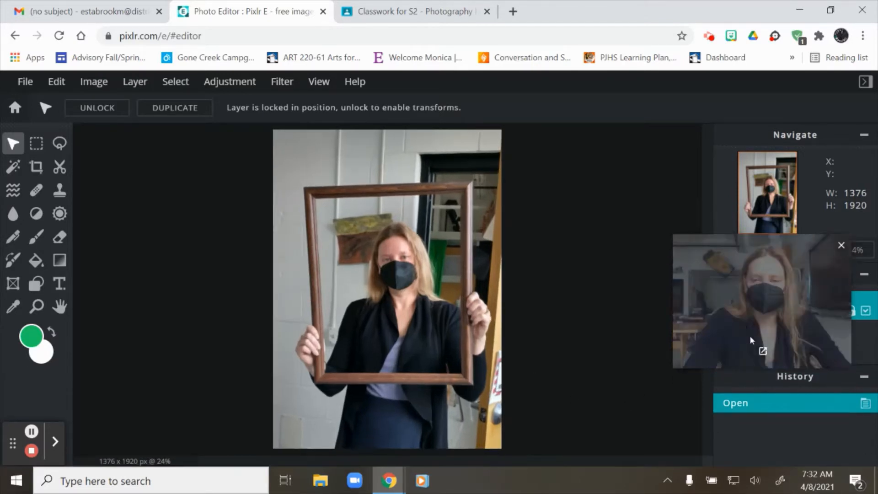
pyautogui.moveTo(750, 335); pyautogui.dragTo(681, 70)
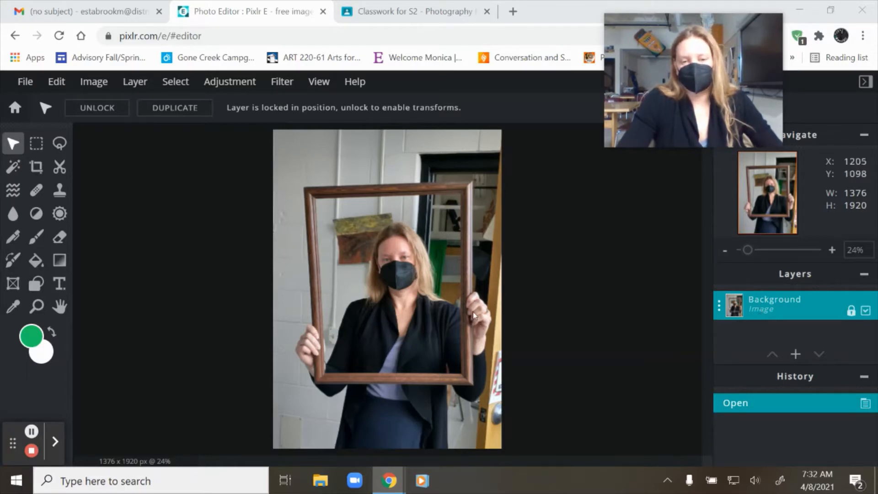
# Duplicate the Background layer and rename the copy "Transparent Layer"
pyautogui.doubleClick(774, 309)
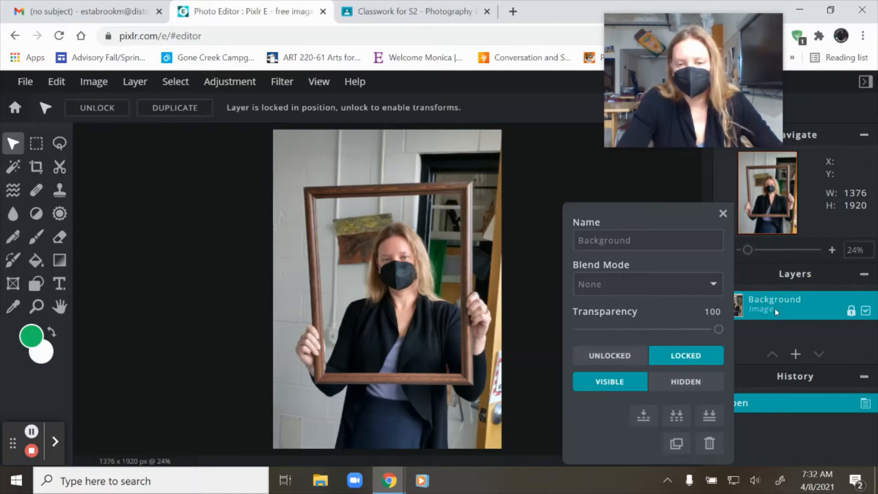
pyautogui.click(676, 444)
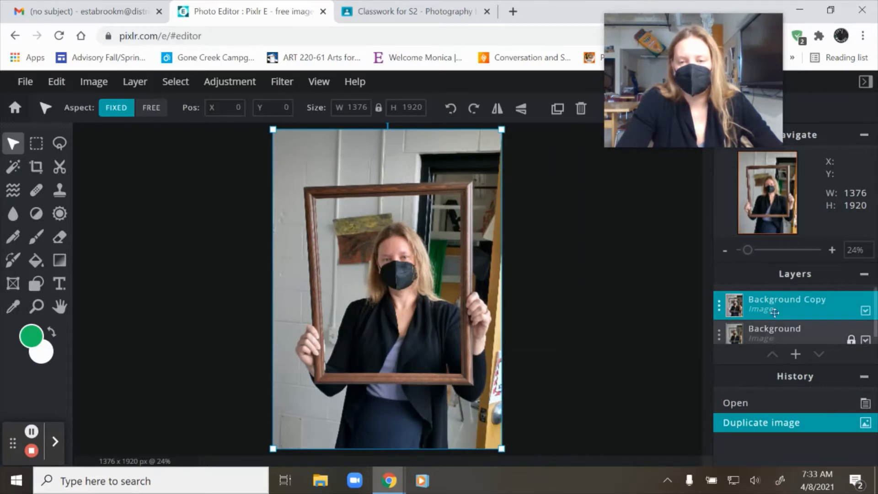
pyautogui.click(778, 300)
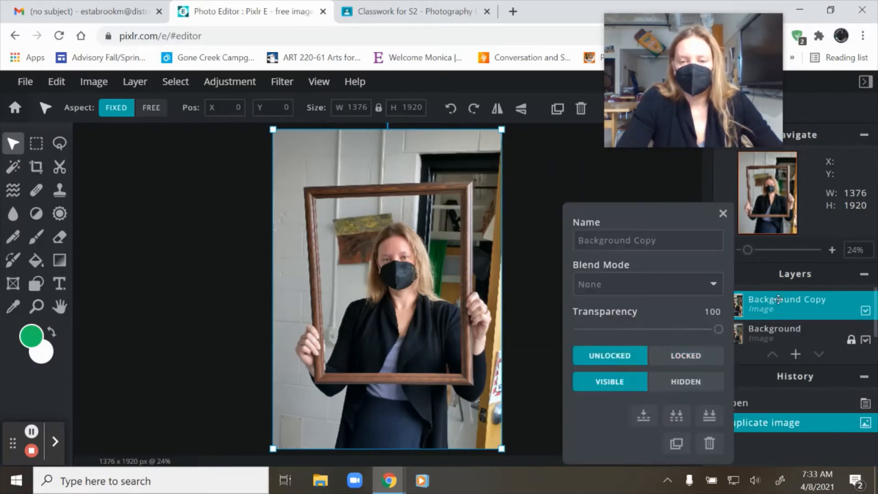
pyautogui.click(688, 247)
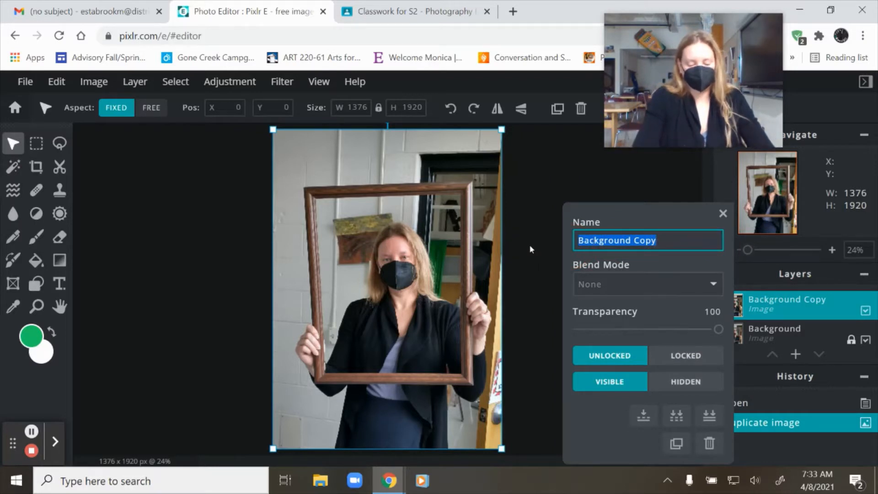
pyautogui.write('Transpar')
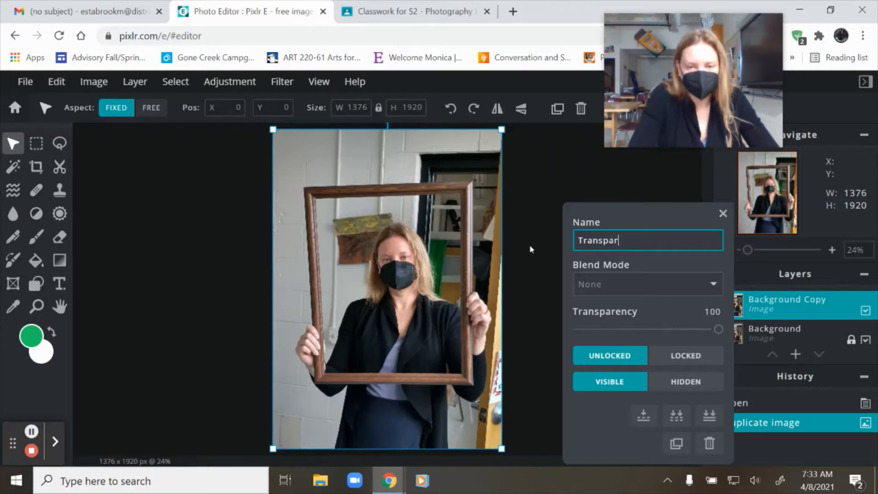
pyautogui.write('ent Layer')
pyautogui.press('Return')
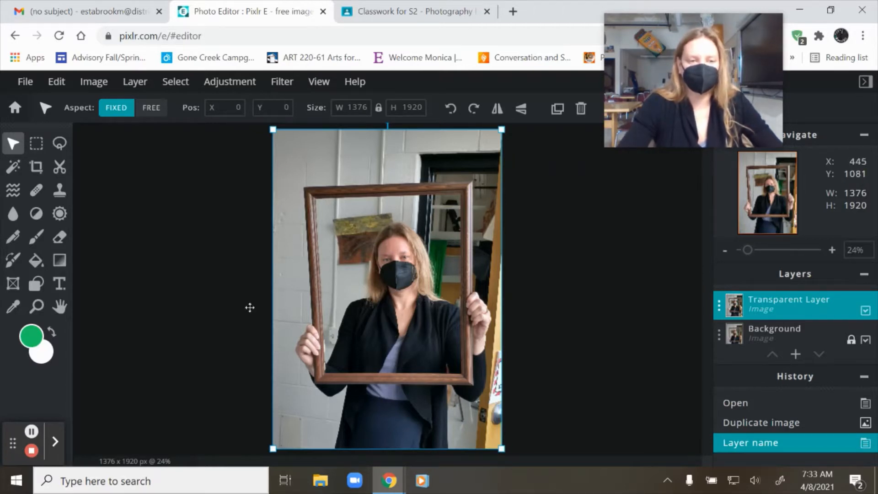
# Outline the opening inside the picture frame with a polygon lasso, clear it from Transparent Layer, and hide the Background layer
pyautogui.click(59, 143)
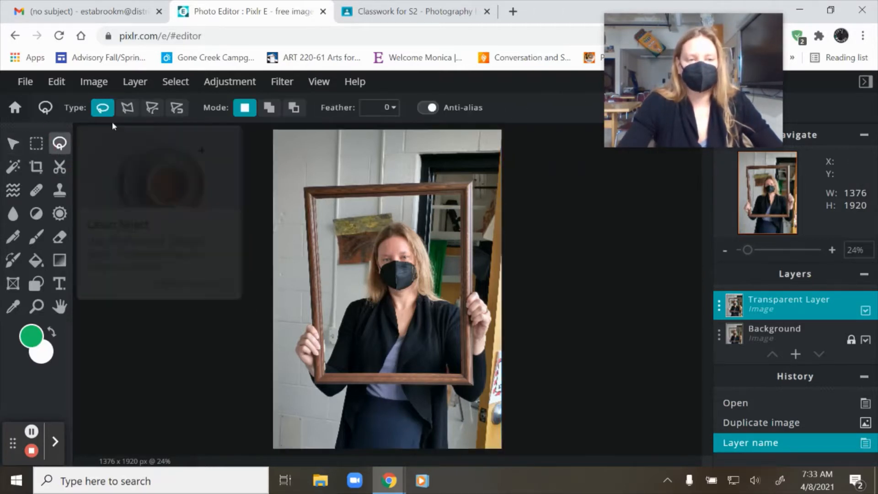
pyautogui.click(127, 109)
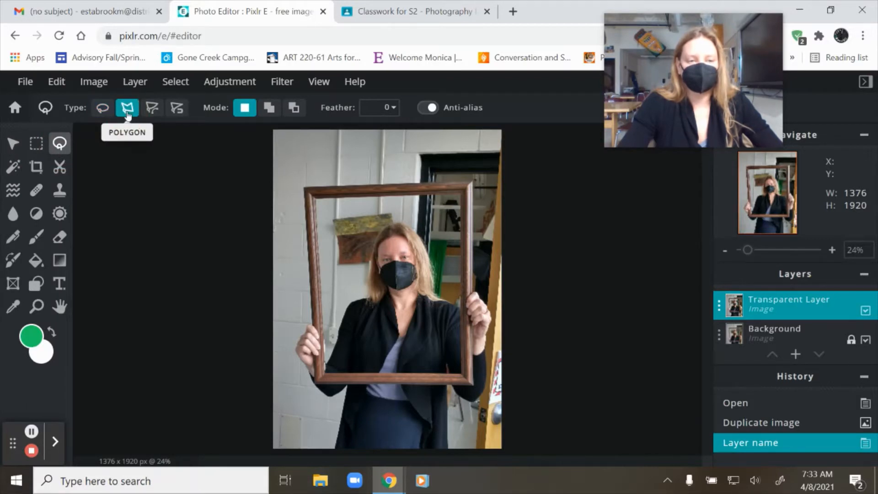
pyautogui.click(316, 198)
pyautogui.click(459, 193)
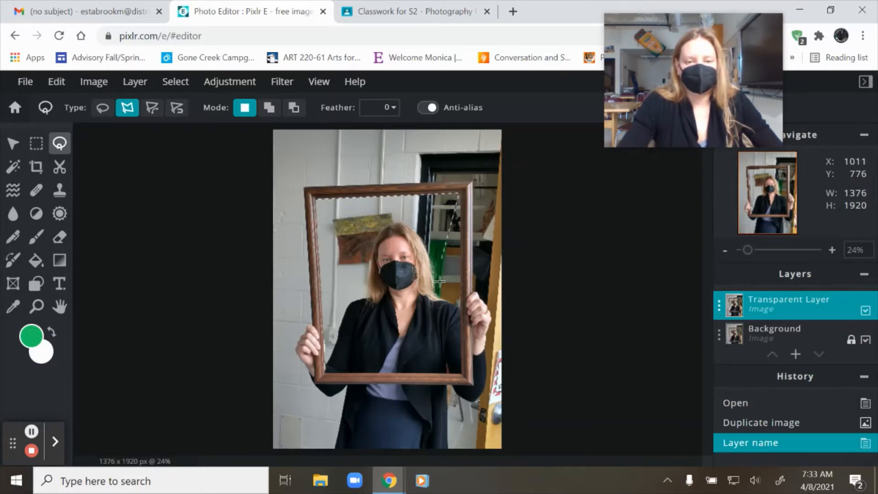
pyautogui.click(462, 372)
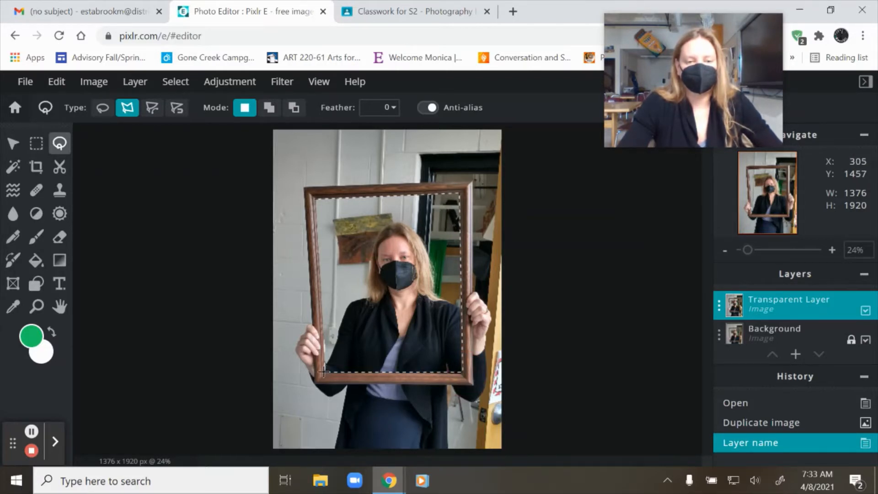
pyautogui.click(324, 371)
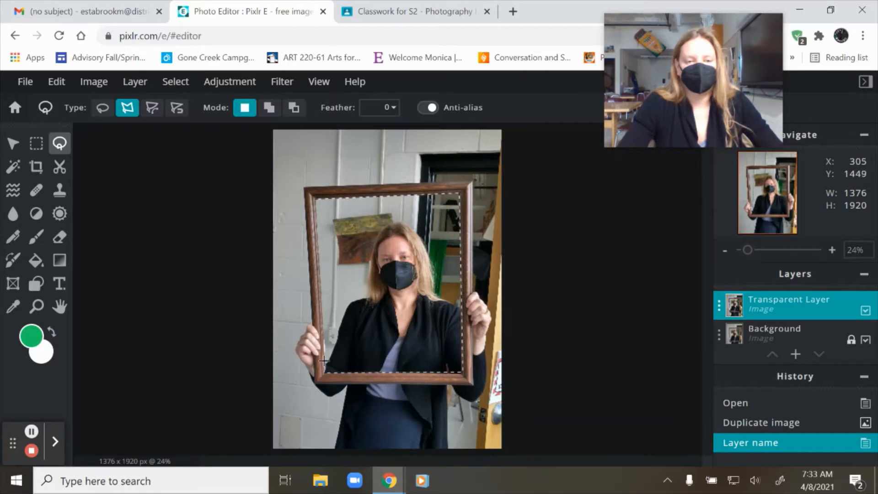
pyautogui.click(314, 198)
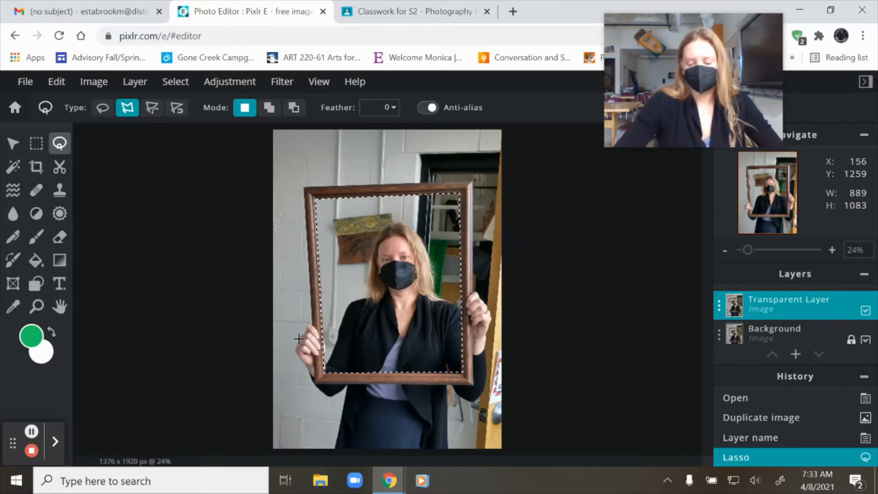
pyautogui.press('Delete')
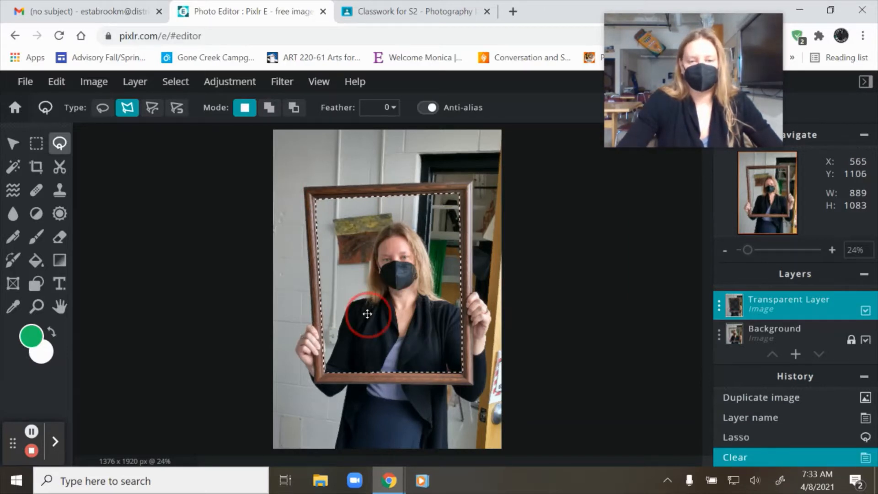
pyautogui.press('Delete')
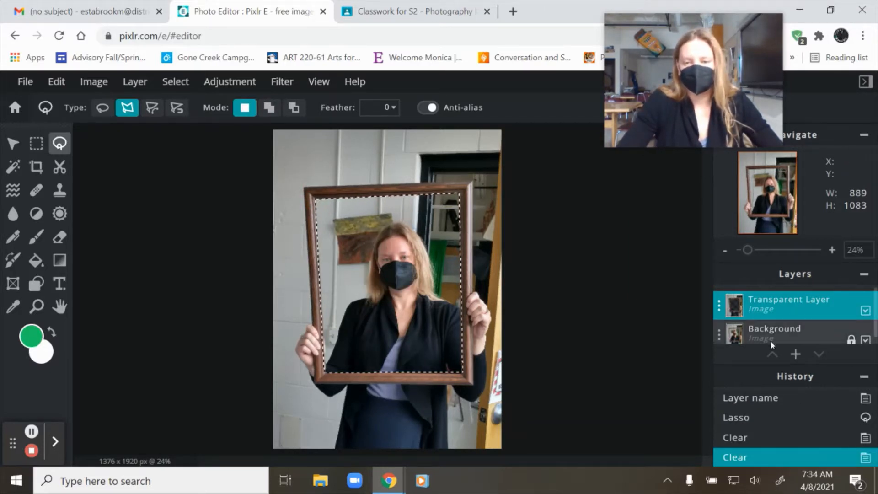
pyautogui.click(790, 357)
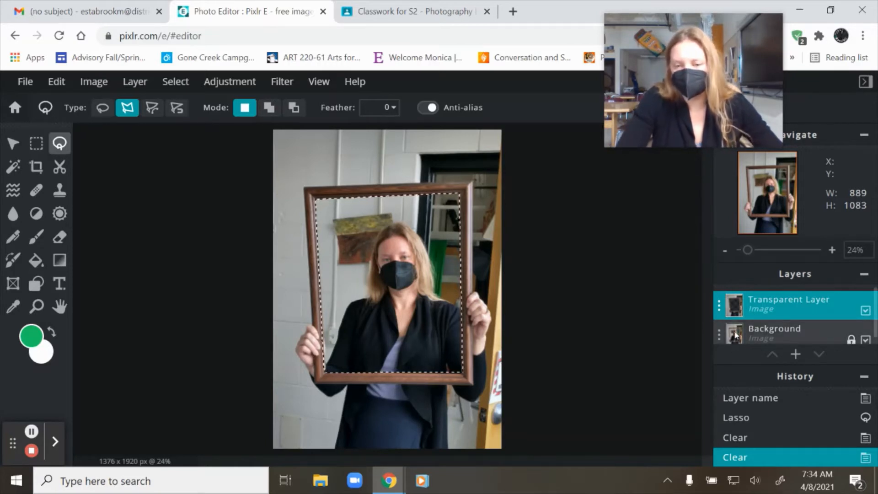
pyautogui.click(866, 340)
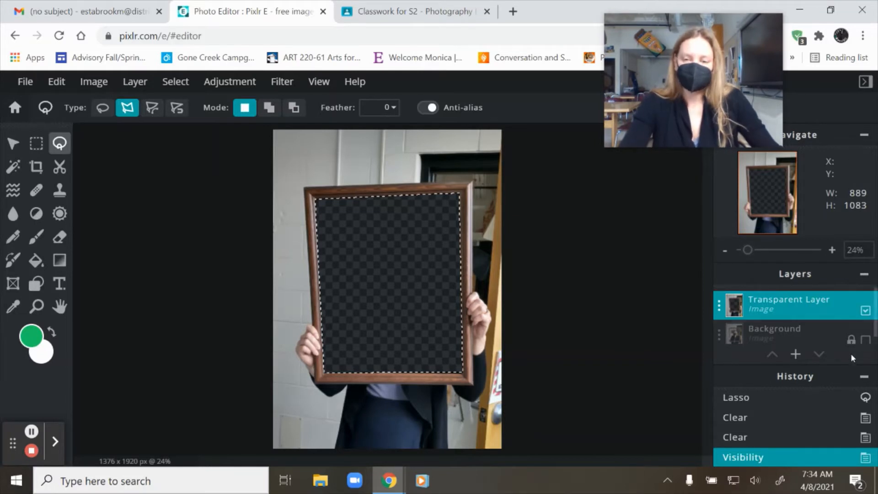
# Duplicate the hidden Background layer and rename the copy "Layer 1"
pyautogui.click(761, 337)
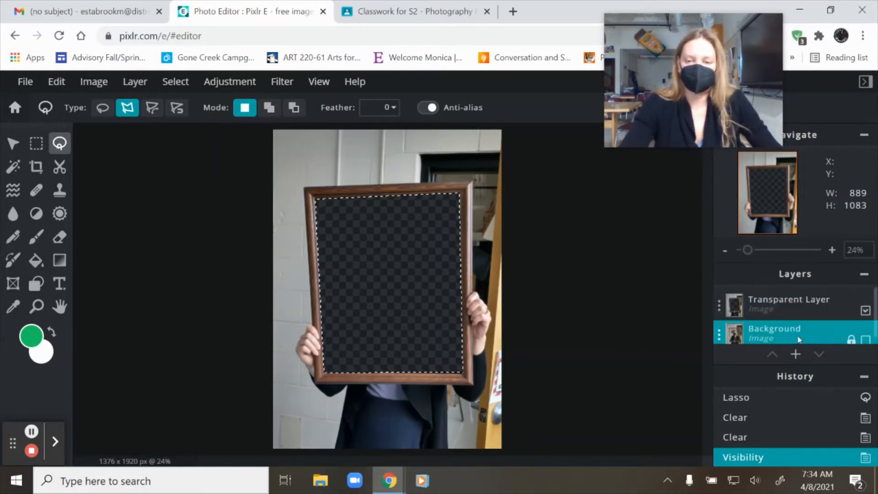
pyautogui.scroll(-1, 794, 334)
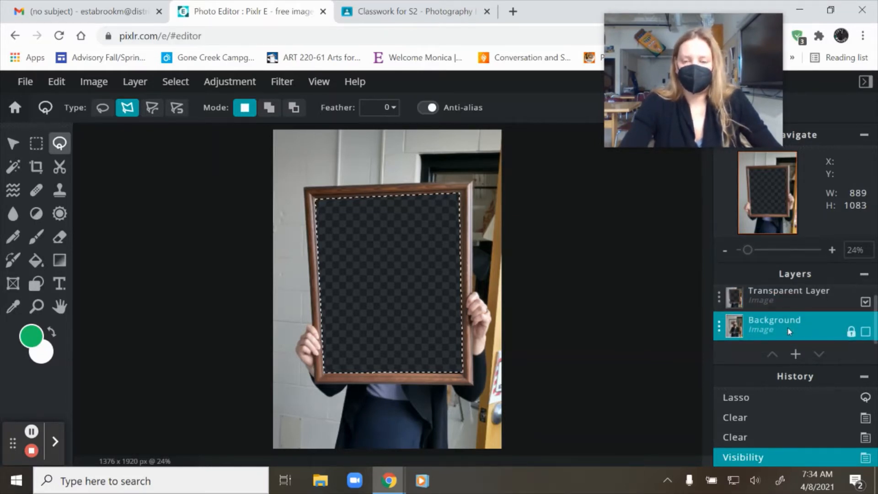
pyautogui.doubleClick(789, 331)
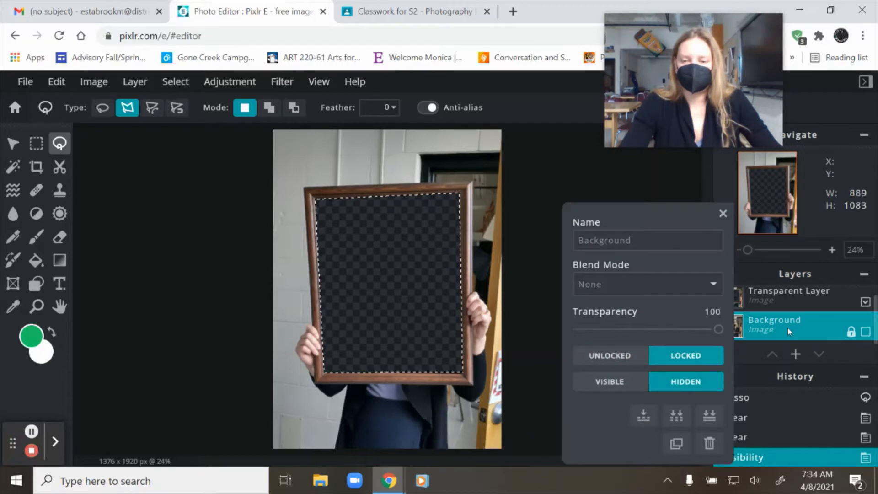
pyautogui.click(676, 443)
pyautogui.scroll(1, 772, 334)
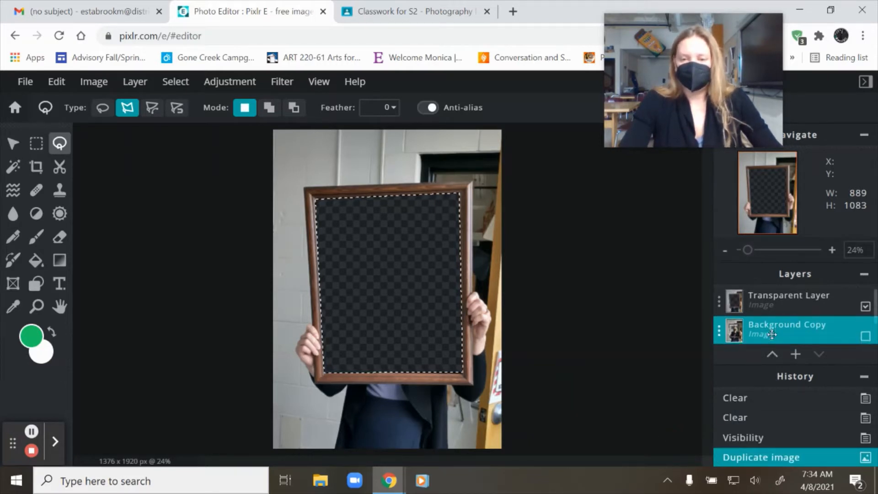
pyautogui.scroll(-4, 796, 302)
pyautogui.doubleClick(799, 299)
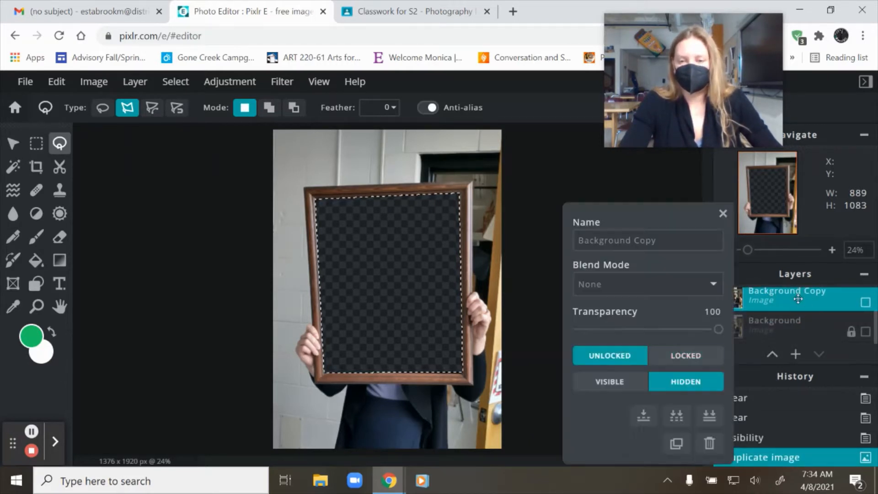
pyautogui.tripleClick(654, 240)
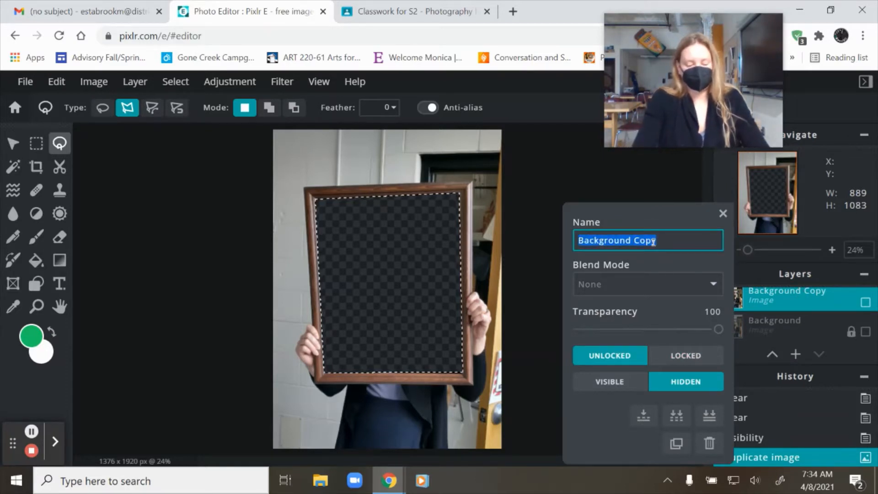
pyautogui.write('Layer 1')
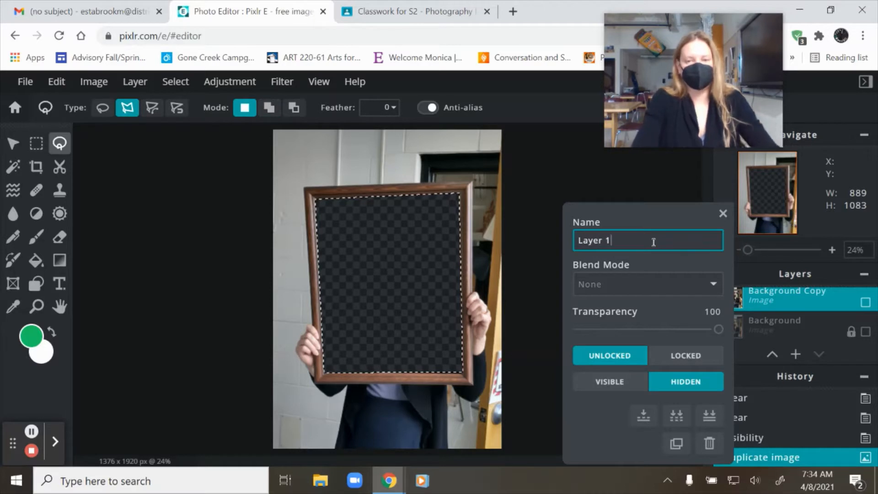
pyautogui.press('Return')
pyautogui.scroll(1, 770, 341)
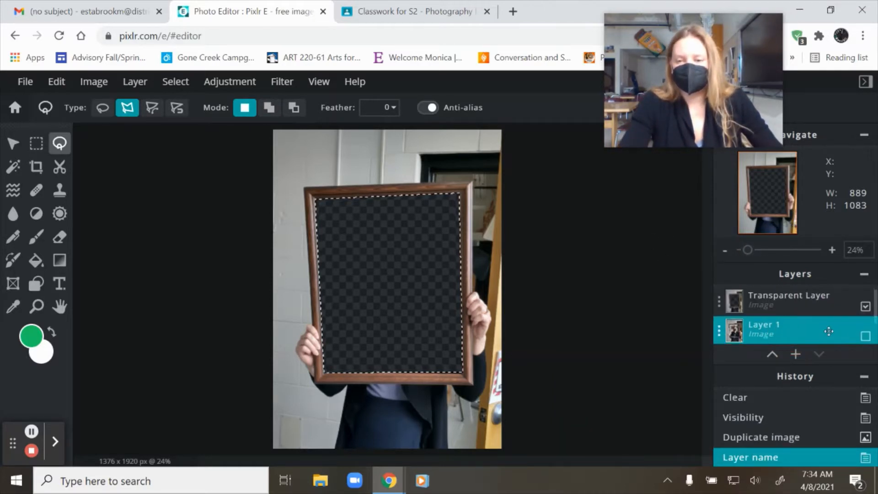
pyautogui.scroll(-1, 829, 331)
pyautogui.click(866, 305)
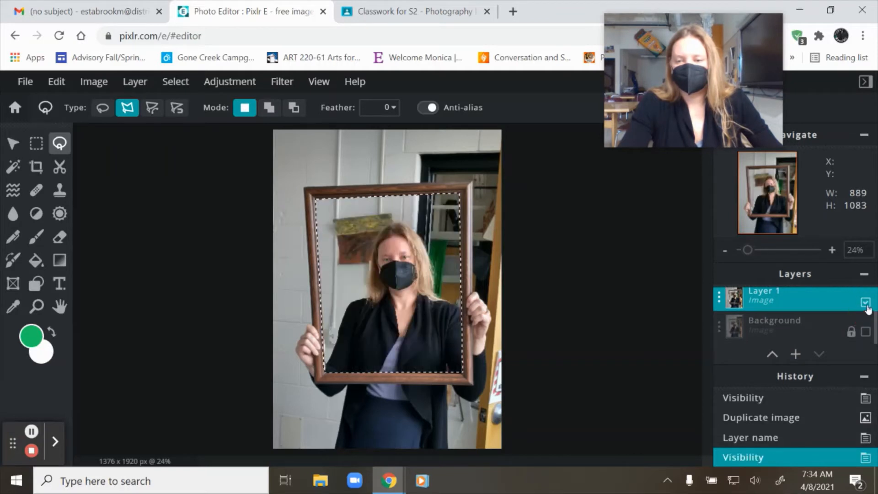
pyautogui.click(867, 306)
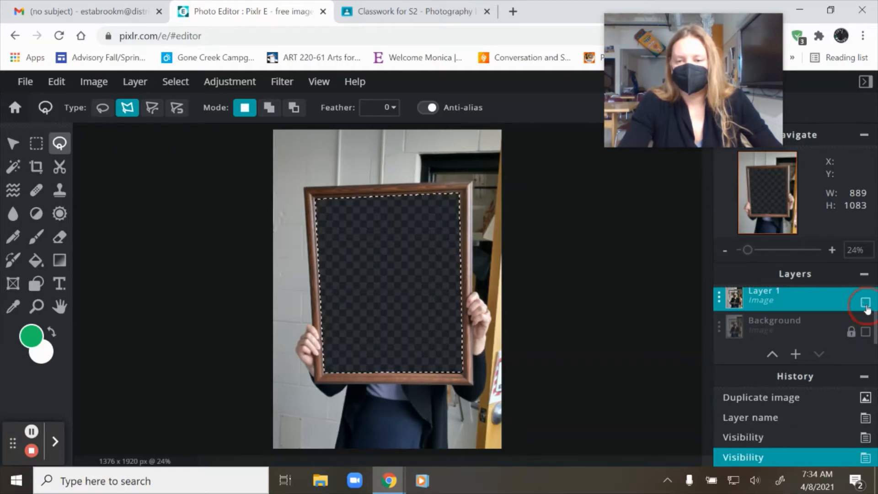
pyautogui.click(794, 301)
pyautogui.scroll(1, 800, 312)
pyautogui.scroll(2, 800, 312)
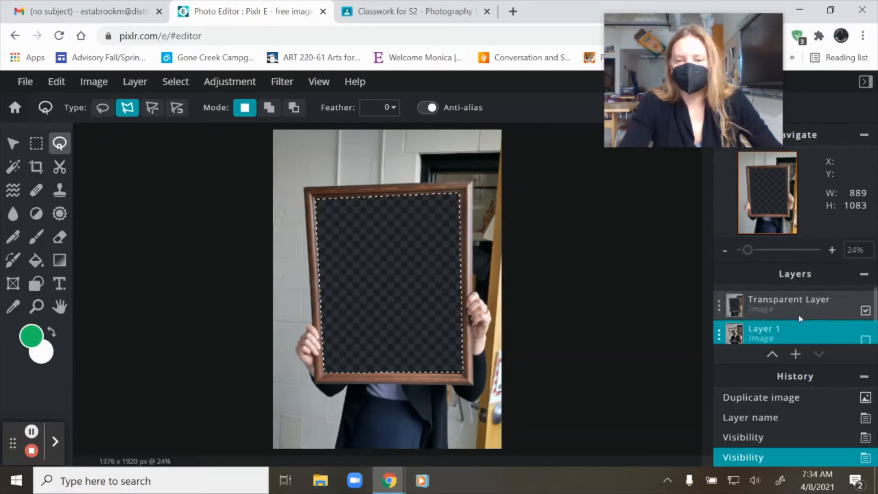
pyautogui.scroll(-2, 799, 323)
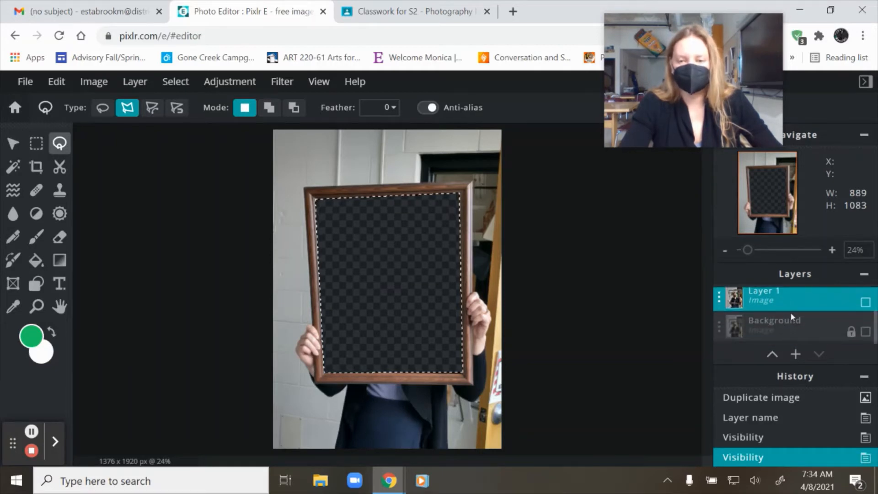
pyautogui.scroll(2, 791, 312)
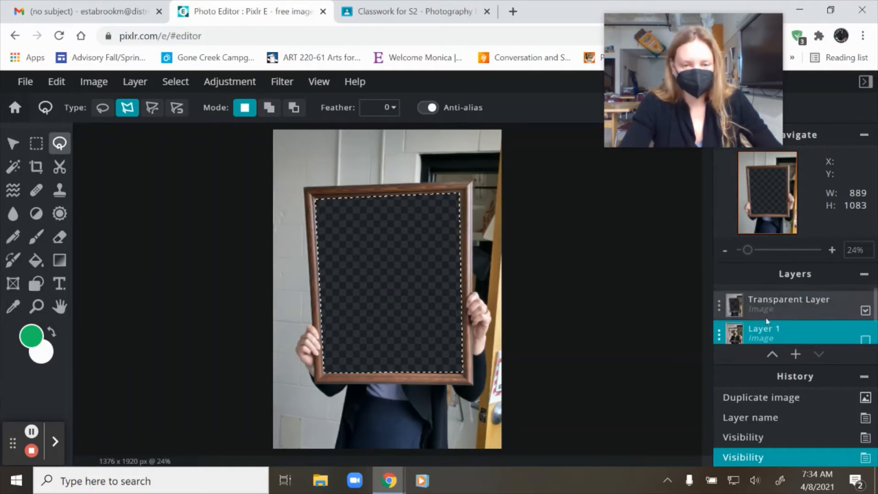
# Make Layer 1 visible and deselect the frame-opening selection
pyautogui.click(866, 339)
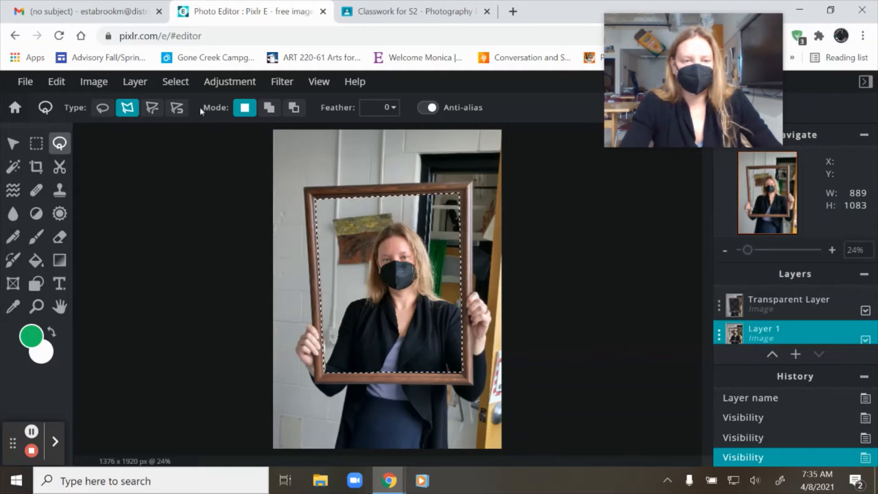
pyautogui.click(174, 82)
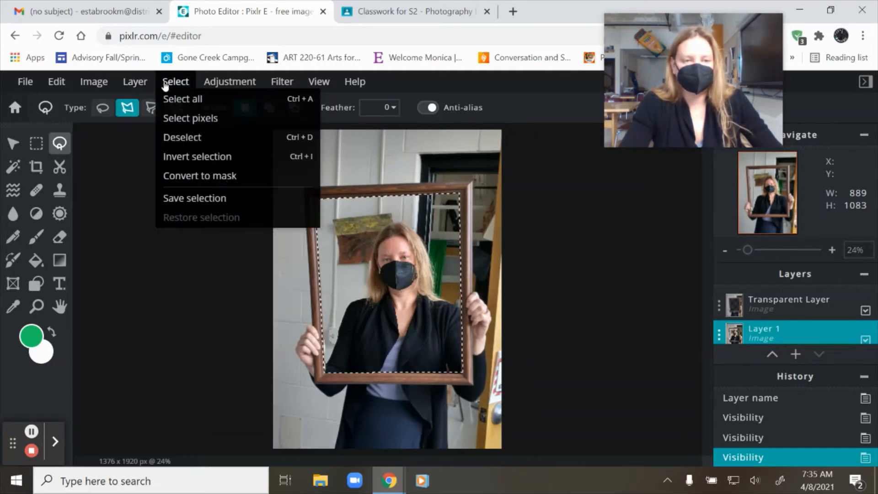
pyautogui.click(183, 137)
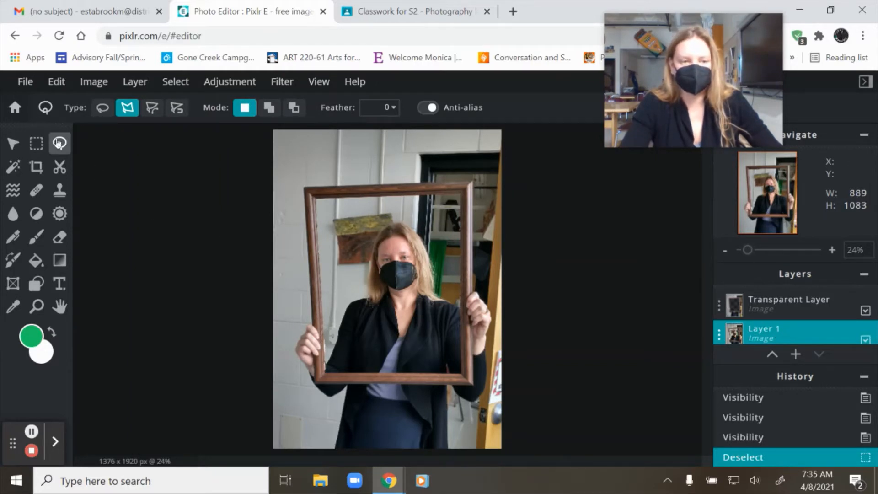
# Shrink Layer 1 proportionally to 988 x 1379 at X 239, Y 333, so its frame fits within the outer frame, dismissing the advertisement
pyautogui.click(12, 144)
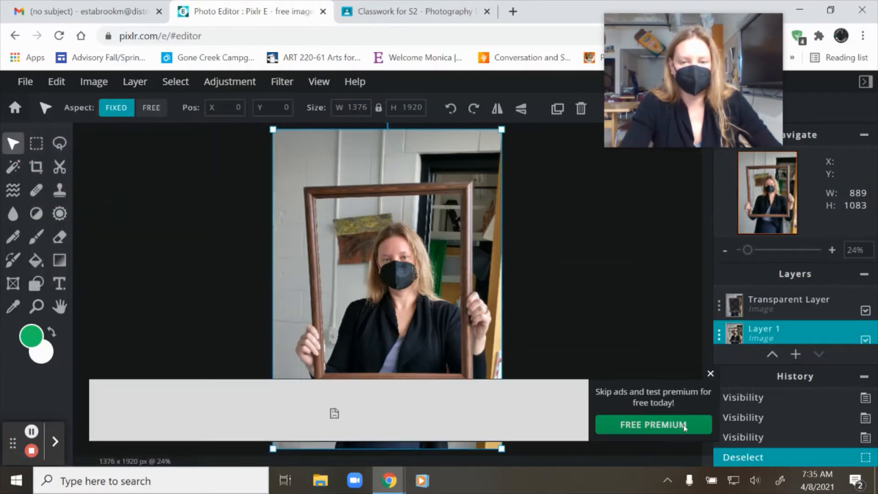
pyautogui.click(710, 374)
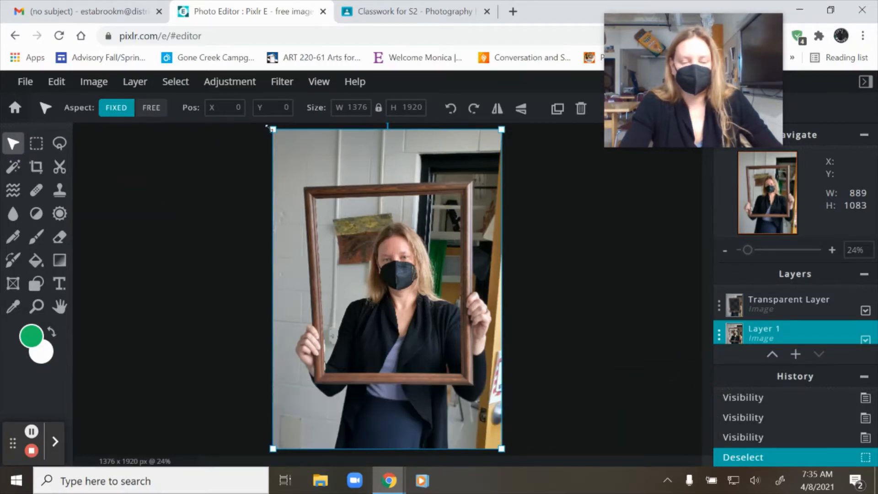
pyautogui.moveTo(270, 128); pyautogui.dragTo(313, 185)
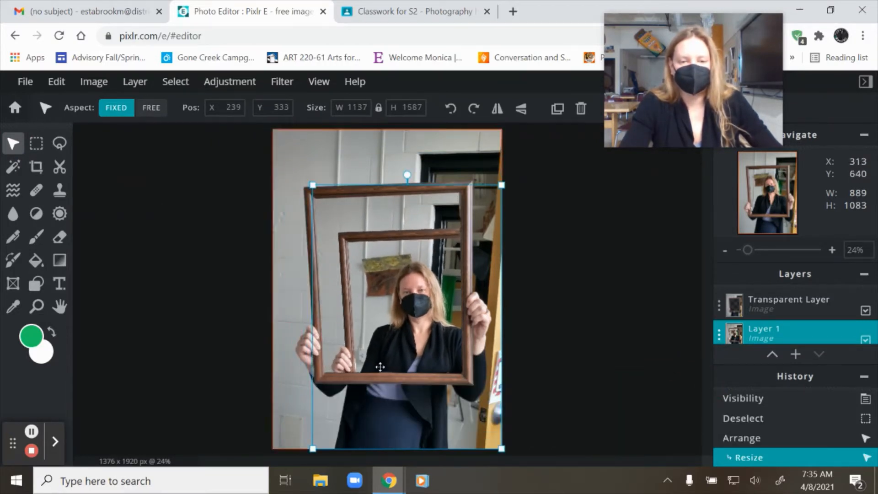
pyautogui.moveTo(501, 449); pyautogui.dragTo(476, 414)
pyautogui.click(382, 269)
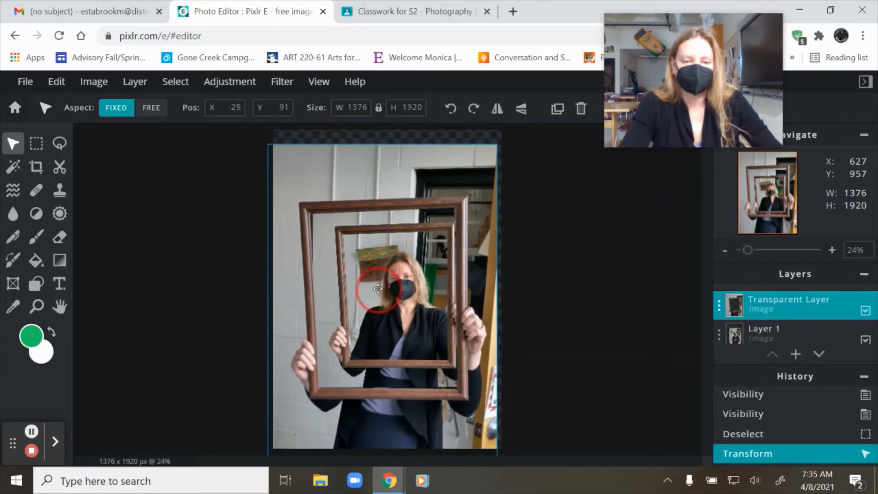
pyautogui.click(385, 273)
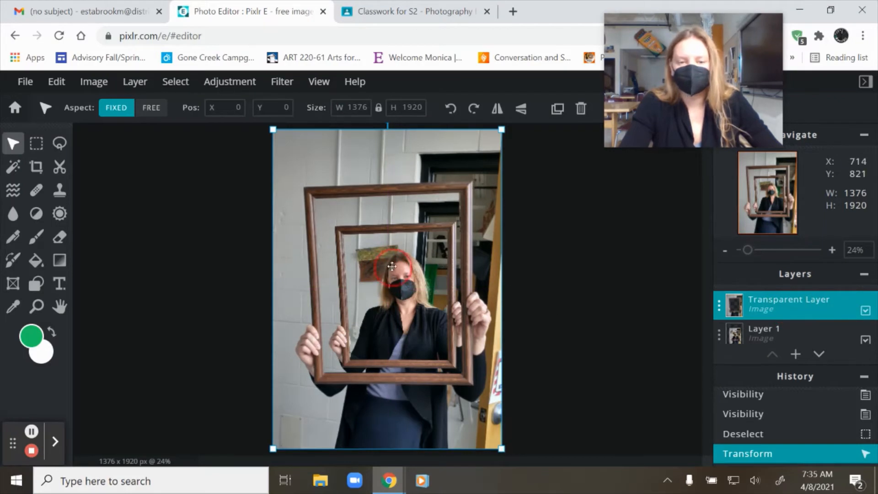
pyautogui.scroll(-1, 767, 330)
pyautogui.click(765, 292)
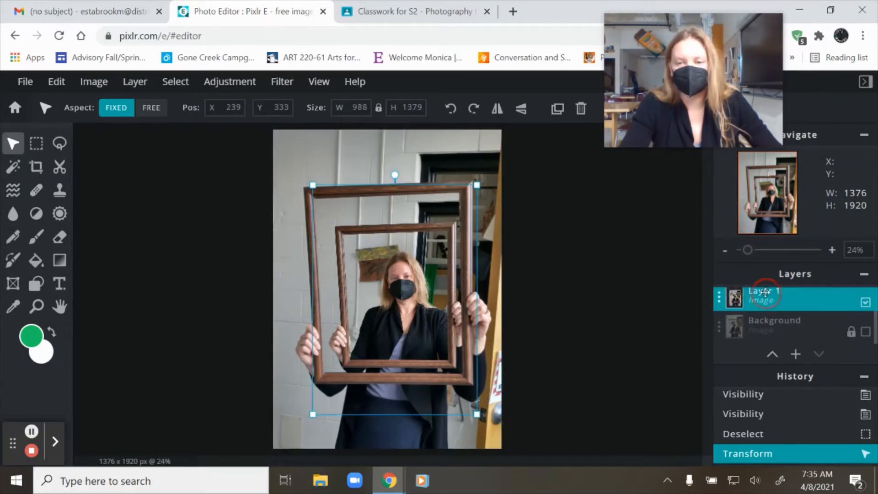
pyautogui.moveTo(414, 284)
pyautogui.mouseDown()
pyautogui.moveTo(407, 277)
pyautogui.moveTo(413, 285)
pyautogui.mouseUp()
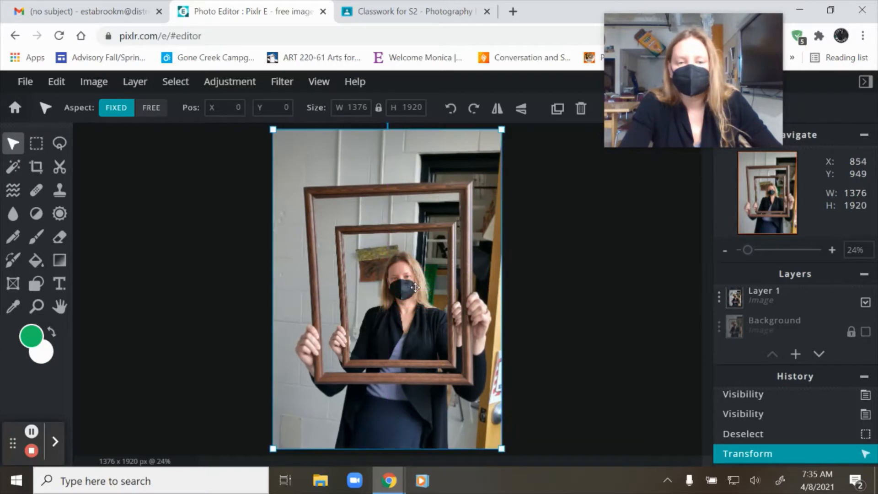
# Shift Transparent Layer straight down to Y 21
pyautogui.scroll(1, 769, 333)
pyautogui.click(770, 333)
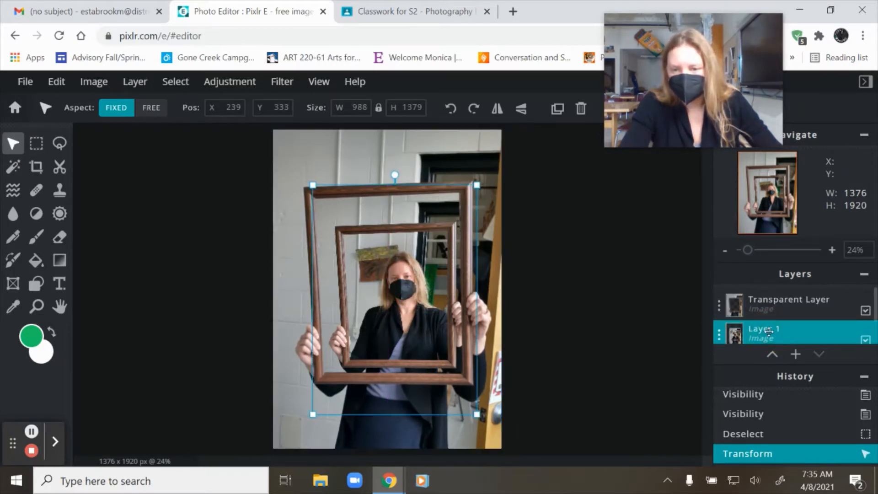
pyautogui.moveTo(378, 256)
pyautogui.mouseDown()
pyautogui.moveTo(389, 264)
pyautogui.moveTo(381, 267)
pyautogui.mouseUp()
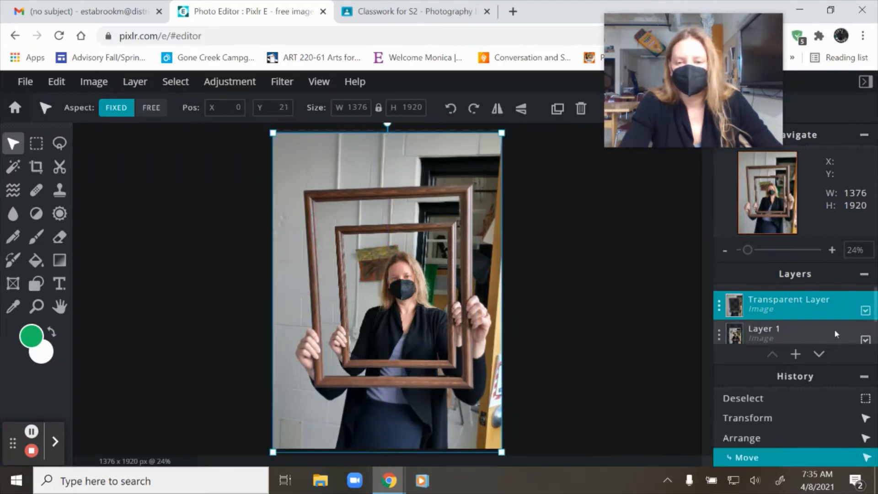
pyautogui.scroll(-1, 836, 334)
pyautogui.scroll(1, 774, 310)
pyautogui.click(773, 310)
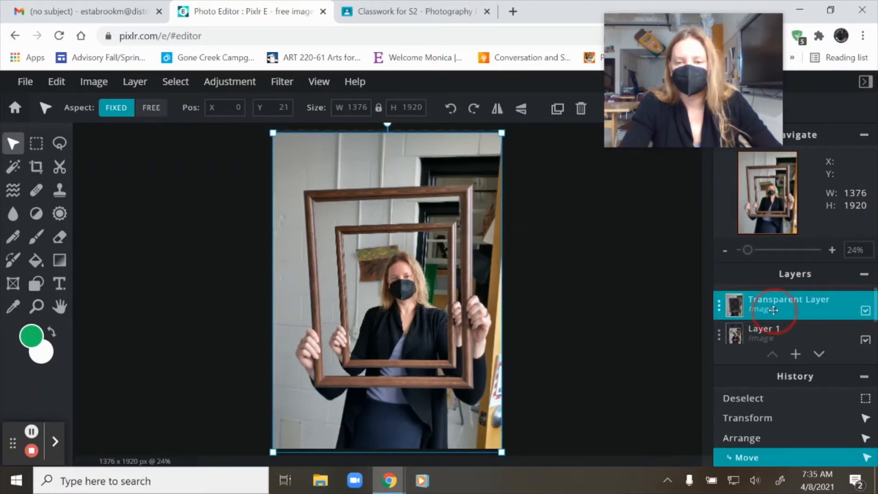
# Bring Layer 1 above Transparent Layer and scale it proportionally to 922 x 1287, positioned at X 198, Y 317
pyautogui.moveTo(773, 333); pyautogui.dragTo(770, 300)
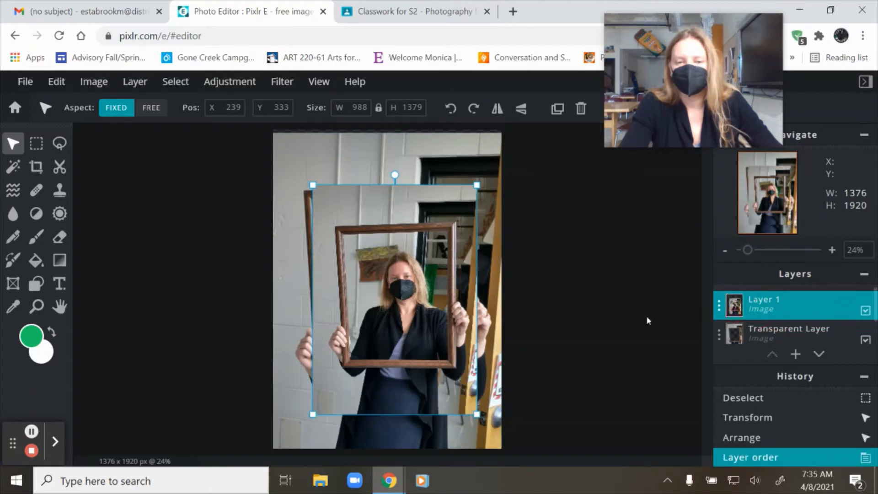
pyautogui.moveTo(477, 414); pyautogui.dragTo(461, 399)
pyautogui.moveTo(411, 332); pyautogui.dragTo(408, 330)
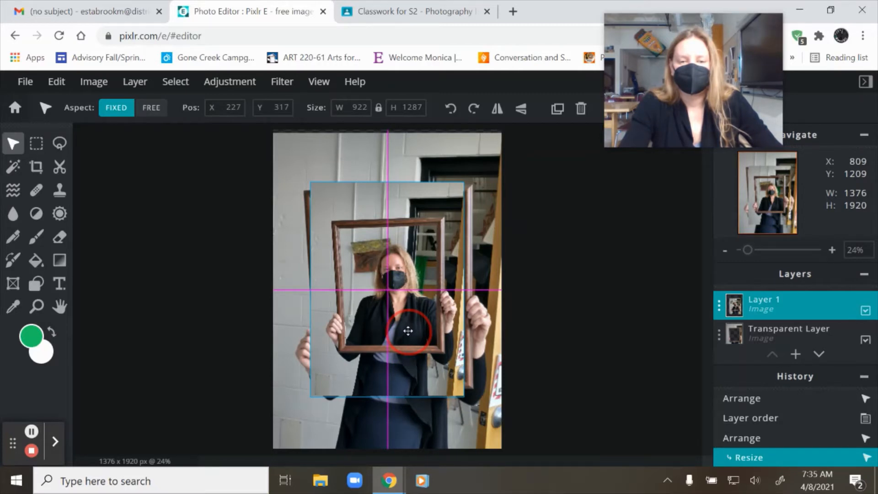
pyautogui.moveTo(408, 330); pyautogui.dragTo(409, 332)
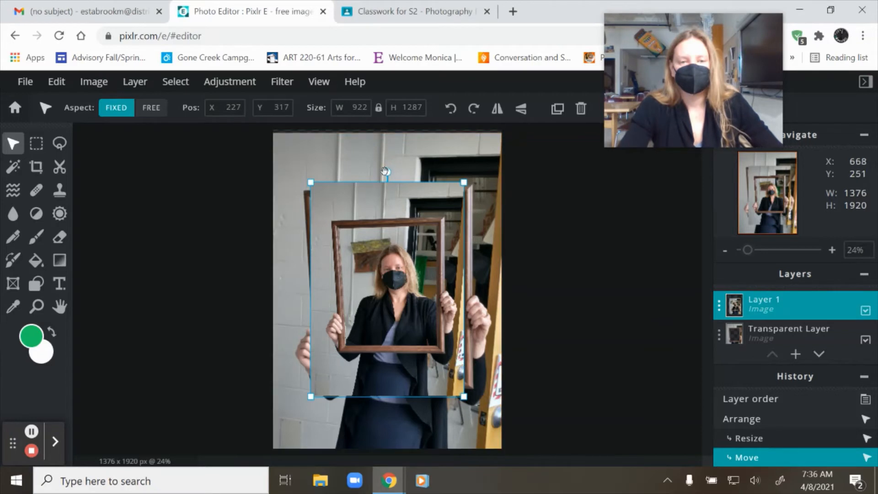
pyautogui.moveTo(389, 186); pyautogui.dragTo(370, 189)
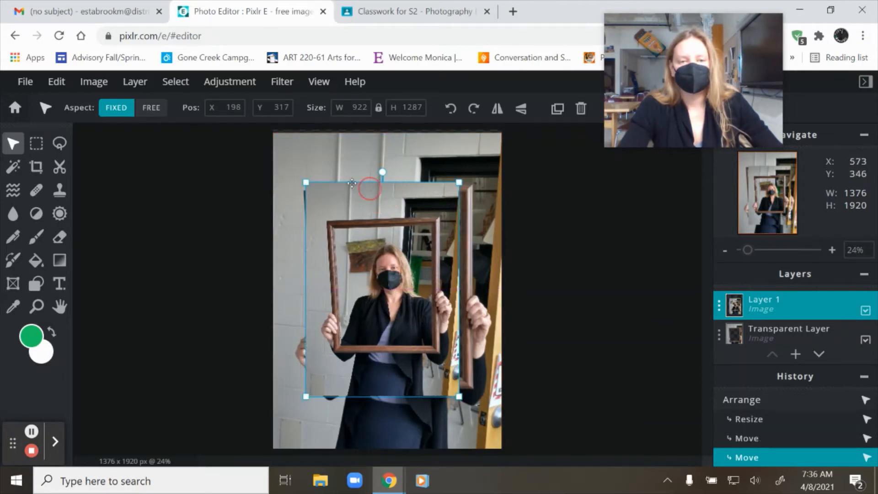
# Try tilting Layer 1 a few degrees clockwise
pyautogui.click(308, 175)
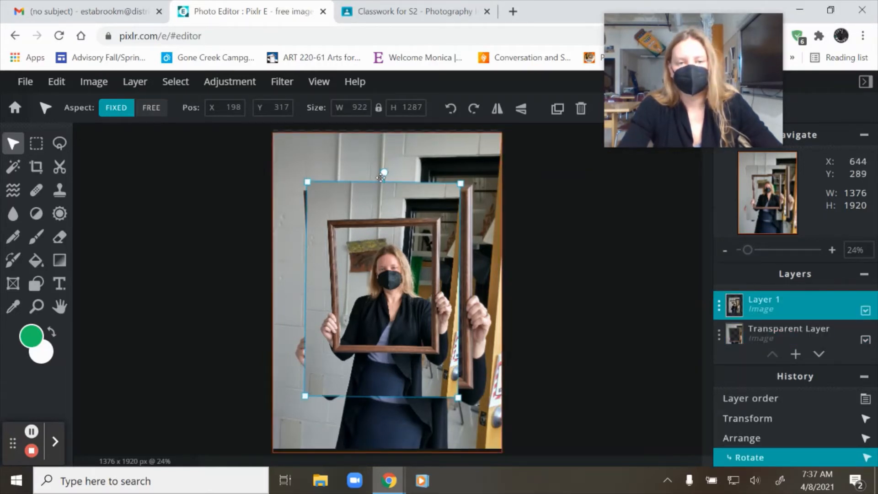
pyautogui.moveTo(381, 176)
pyautogui.mouseDown()
pyautogui.moveTo(400, 163)
pyautogui.moveTo(369, 174)
pyautogui.moveTo(388, 170)
pyautogui.mouseUp()
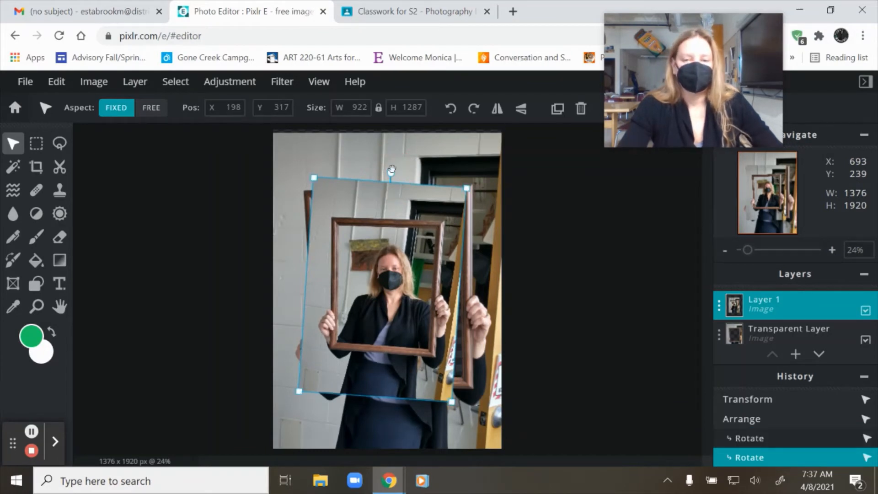
# Undo Layer 1's rotation and place Transparent Layer above Layer 1 in the layer order
pyautogui.moveTo(768, 329); pyautogui.dragTo(769, 297)
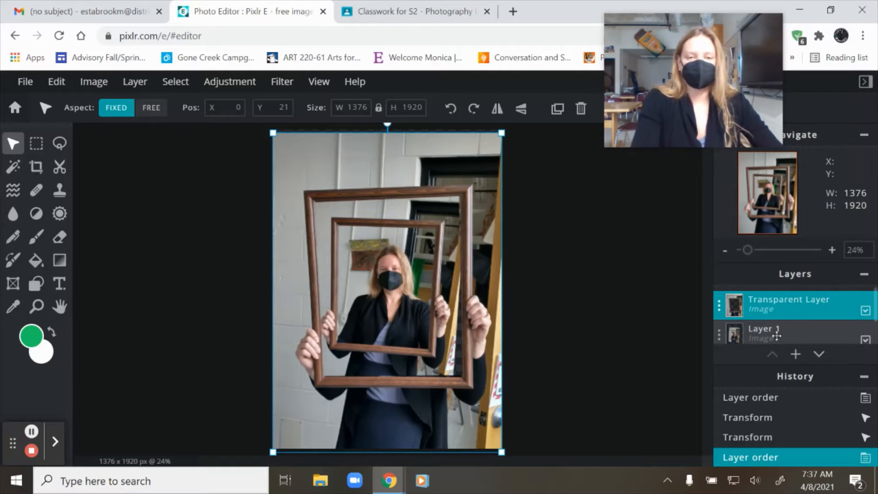
pyautogui.hotkey('ctrl', 'z')
pyautogui.click(773, 354)
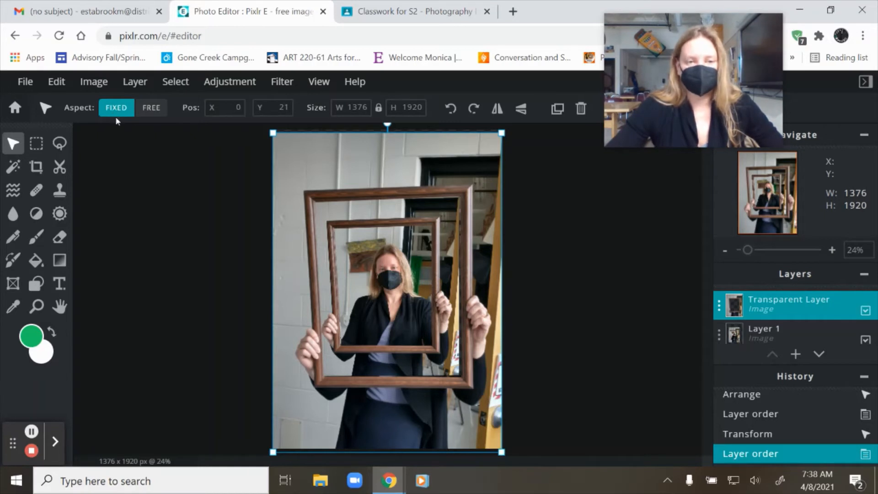
# Try squeezing Transparent Layer to 1029 x 1912 with a free aspect ratio, undo the resize, and restore the fixed aspect
pyautogui.click(156, 112)
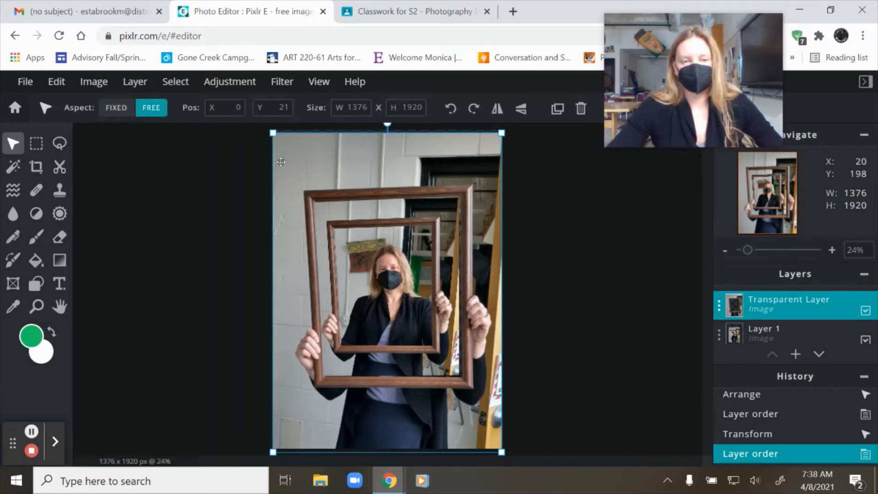
pyautogui.moveTo(273, 138); pyautogui.dragTo(332, 137)
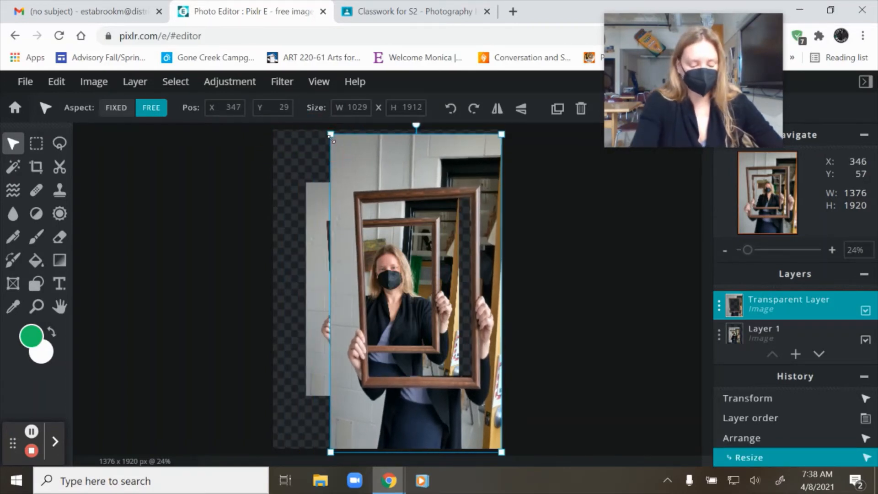
pyautogui.hotkey('ctrl', 'z')
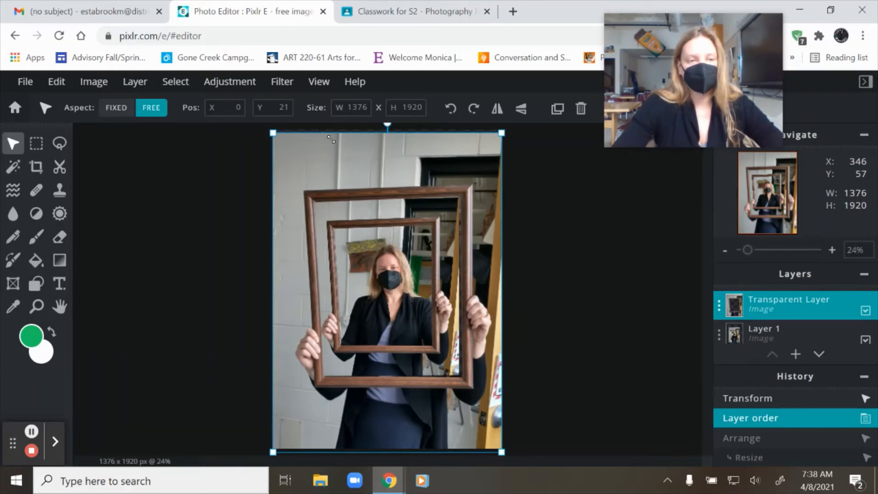
pyautogui.click(118, 108)
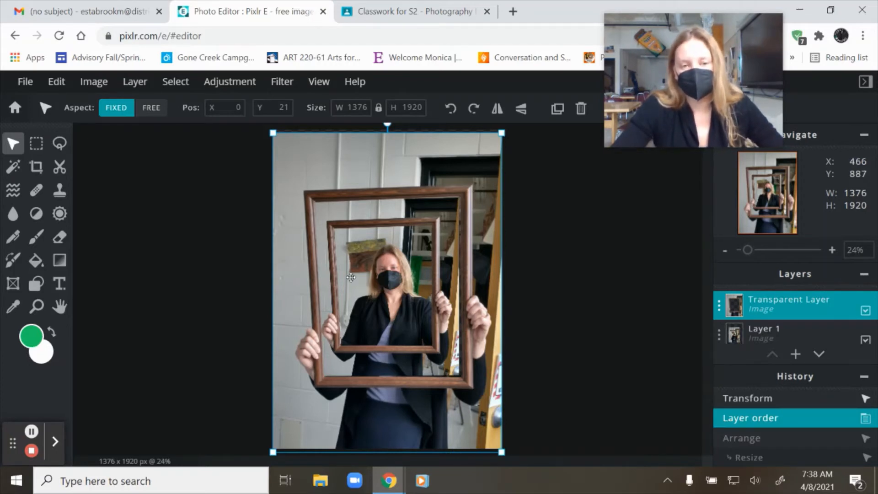
# Outline the smaller frame's opening on Layer 1 with the polygonal lasso and clear its contents to transparency
pyautogui.click(780, 338)
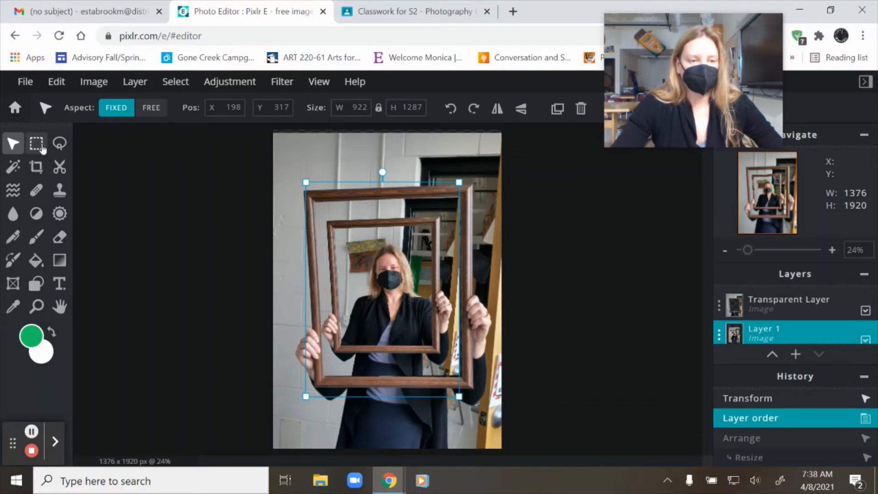
pyautogui.click(59, 143)
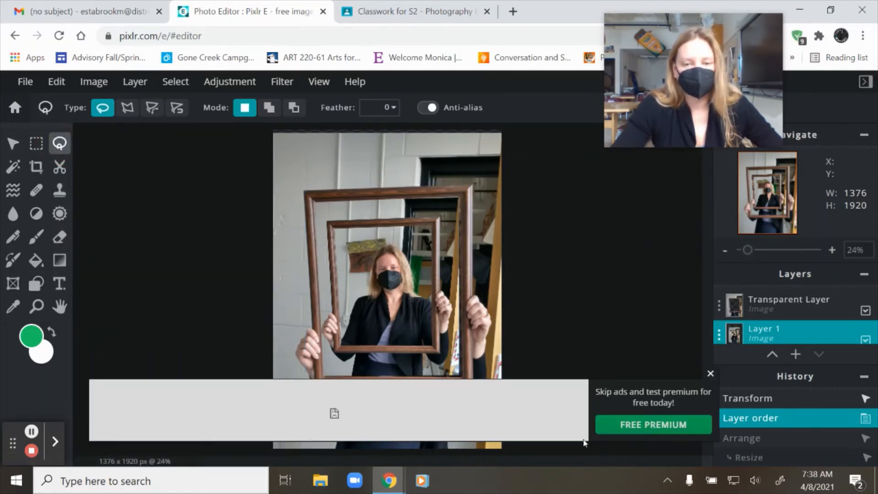
pyautogui.click(711, 373)
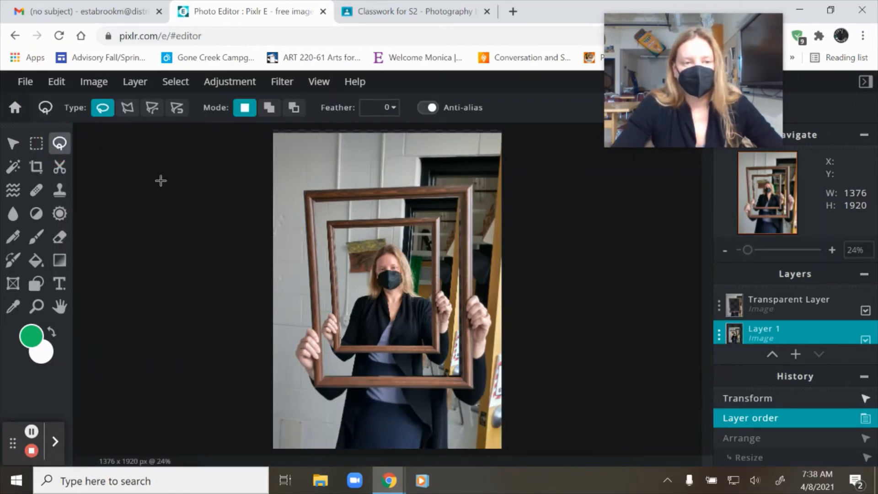
pyautogui.click(127, 108)
pyautogui.click(329, 224)
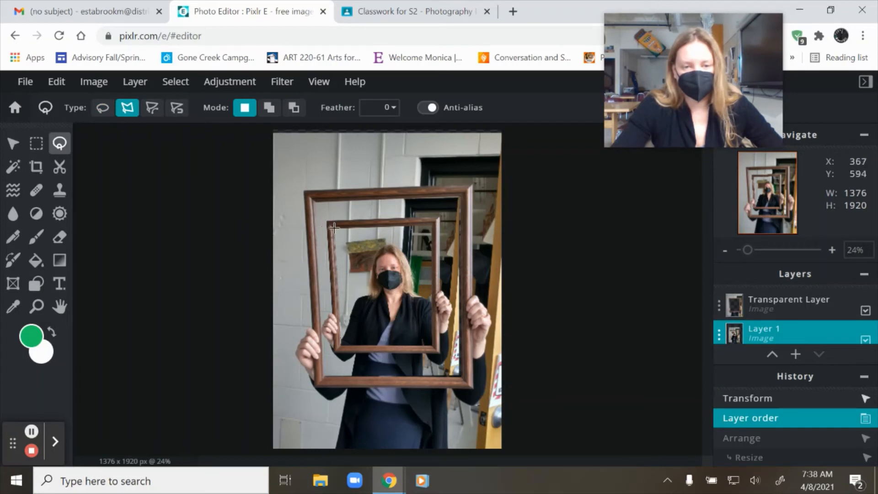
pyautogui.click(432, 223)
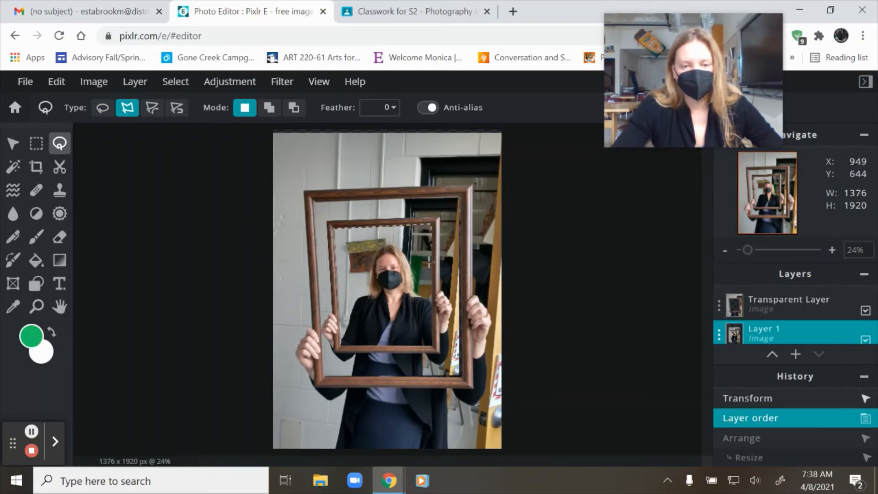
pyautogui.click(433, 343)
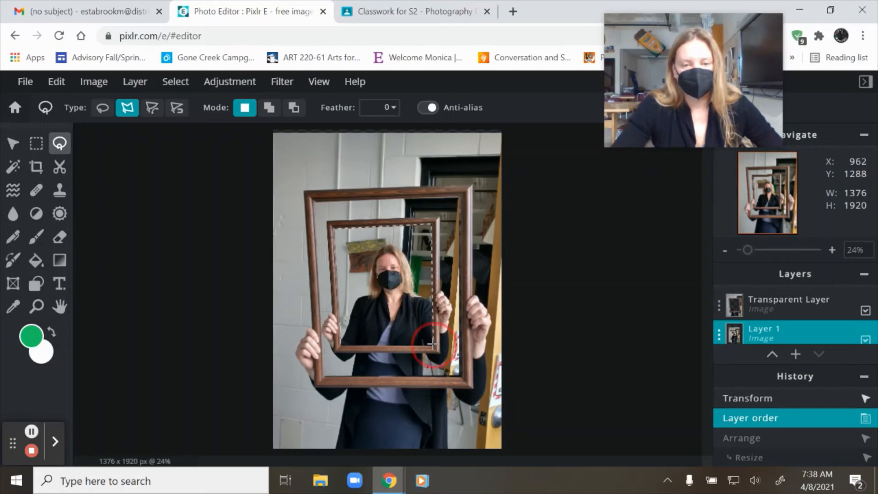
pyautogui.click(340, 344)
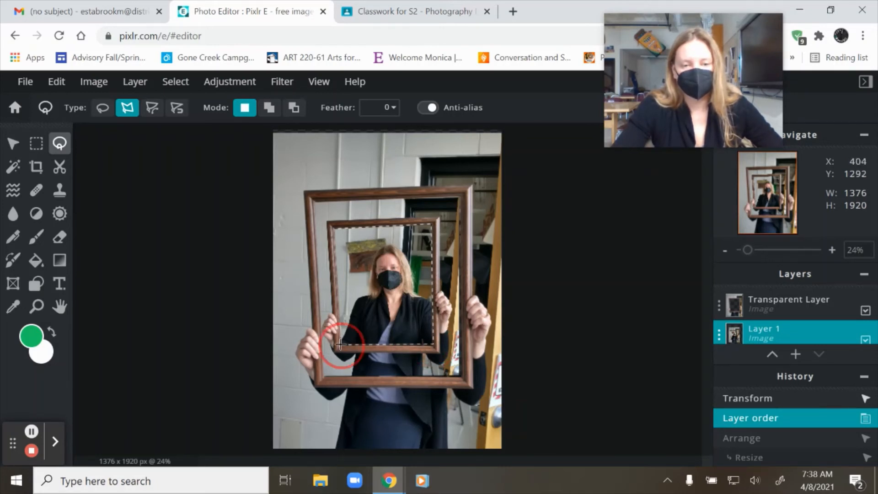
pyautogui.click(332, 227)
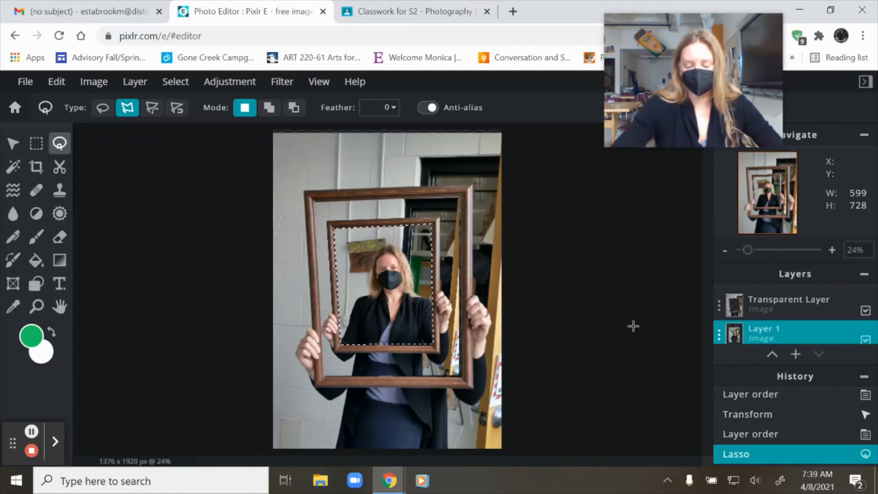
pyautogui.press('Delete')
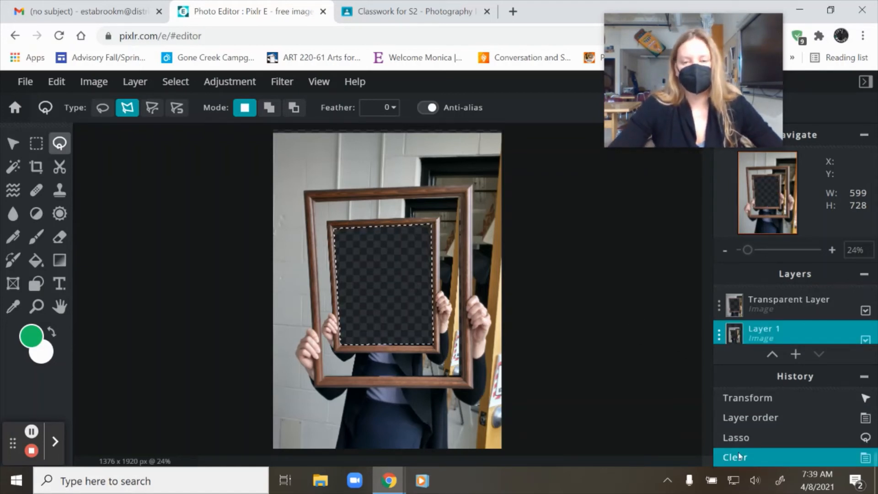
# Duplicate the Background layer and rename the copy as Layer 2
pyautogui.scroll(-1, 778, 316)
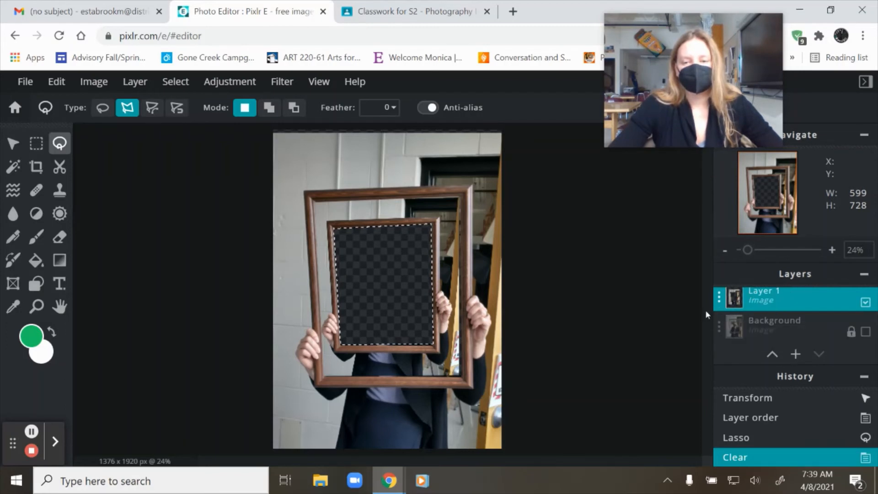
pyautogui.click(779, 323)
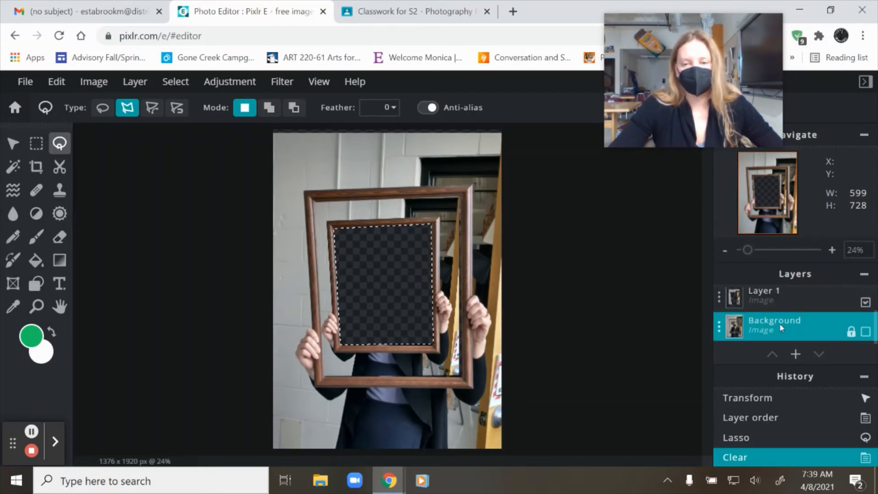
pyautogui.click(780, 323)
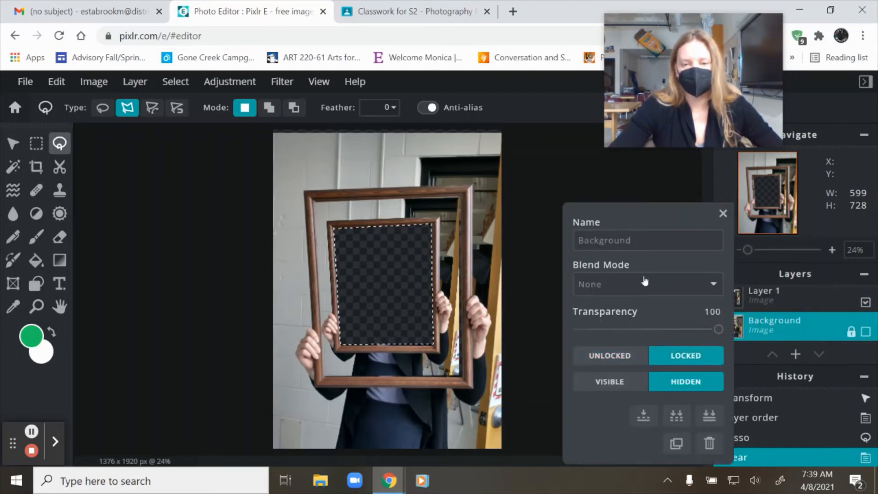
pyautogui.click(677, 444)
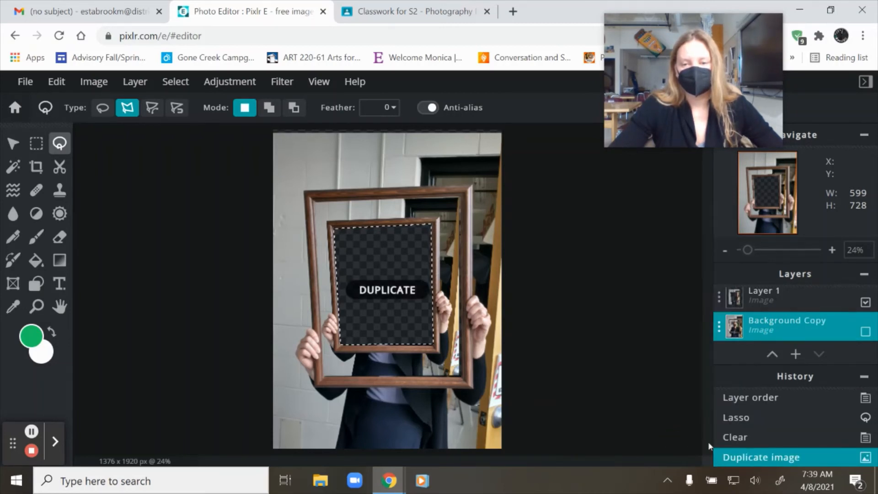
pyautogui.click(783, 319)
pyautogui.tripleClick(685, 243)
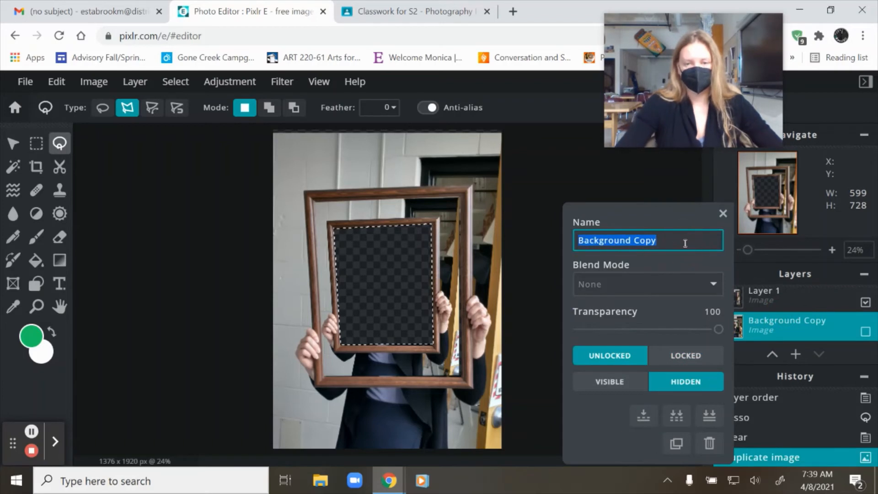
pyautogui.write('Layer 2')
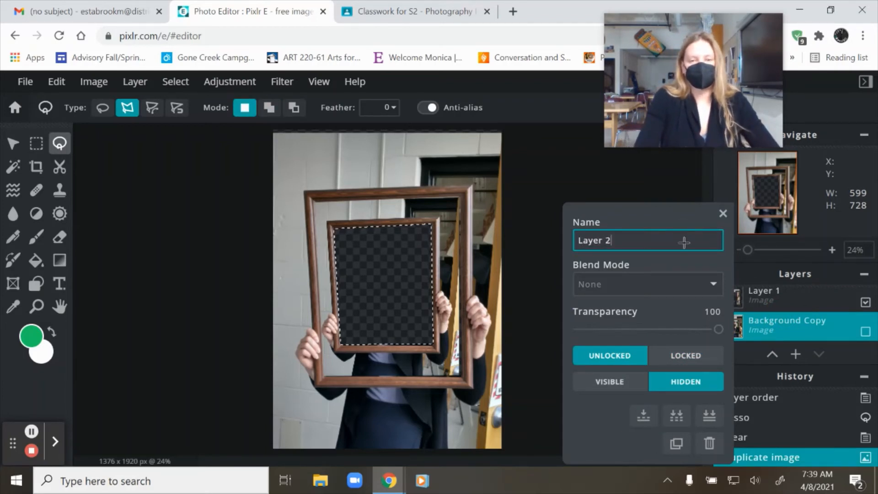
pyautogui.press('Return')
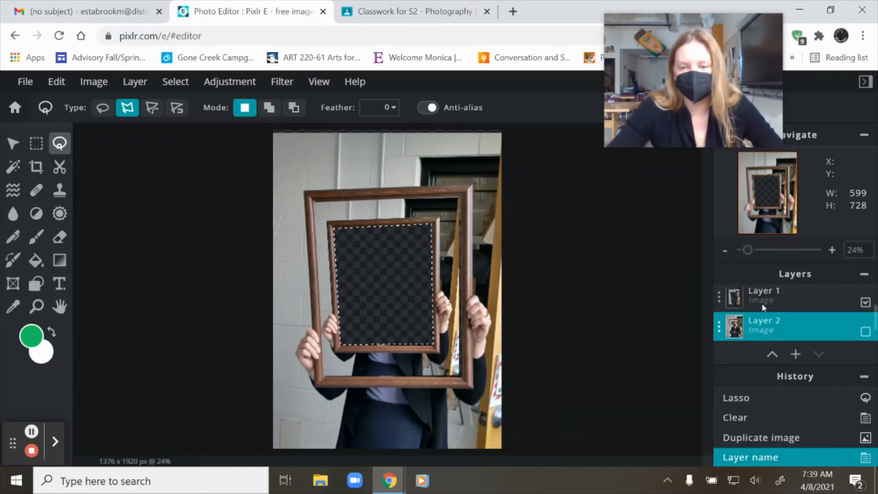
# Bring Layer 2 above Transparent Layer in the layer order and make it visible
pyautogui.moveTo(771, 326); pyautogui.dragTo(768, 297)
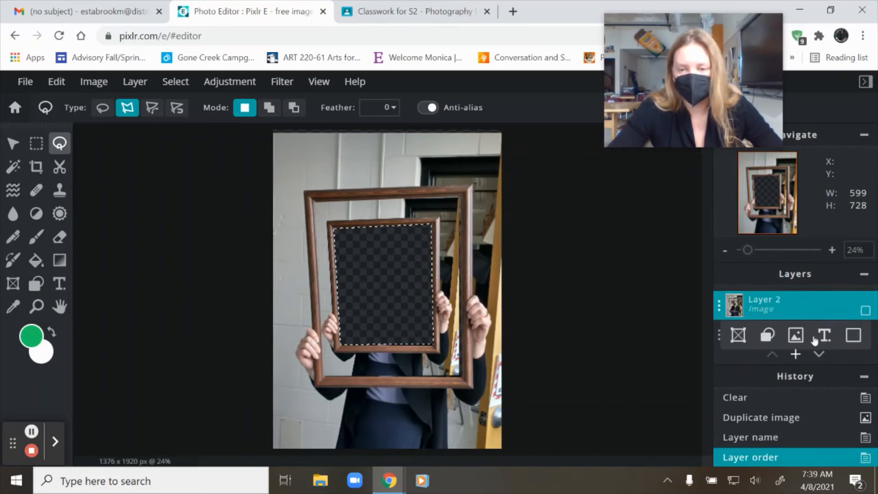
pyautogui.click(864, 311)
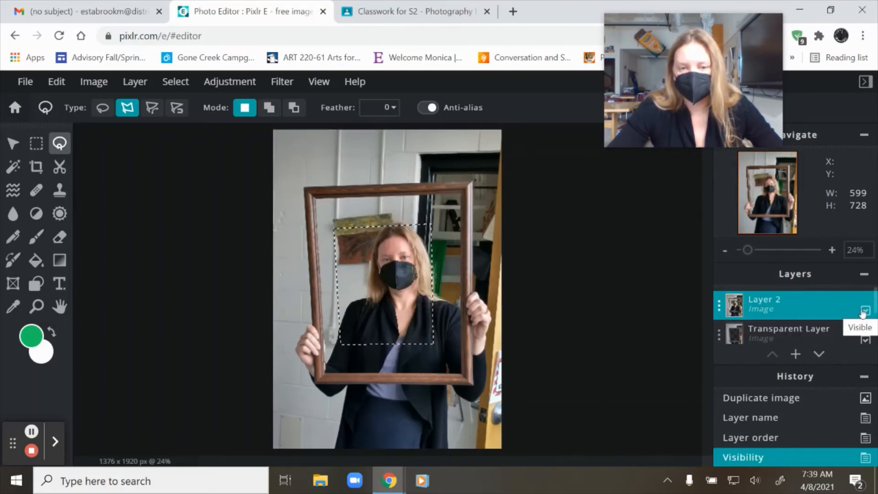
pyautogui.click(863, 311)
pyautogui.click(864, 311)
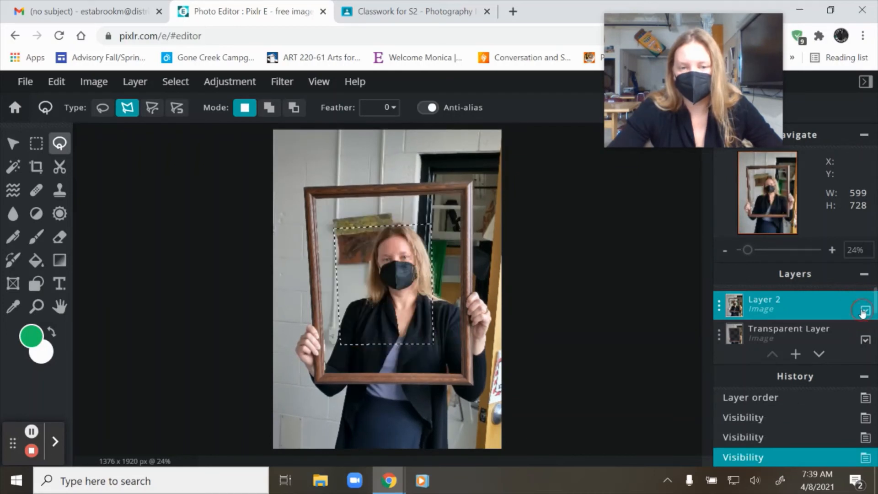
pyautogui.click(863, 311)
pyautogui.click(864, 311)
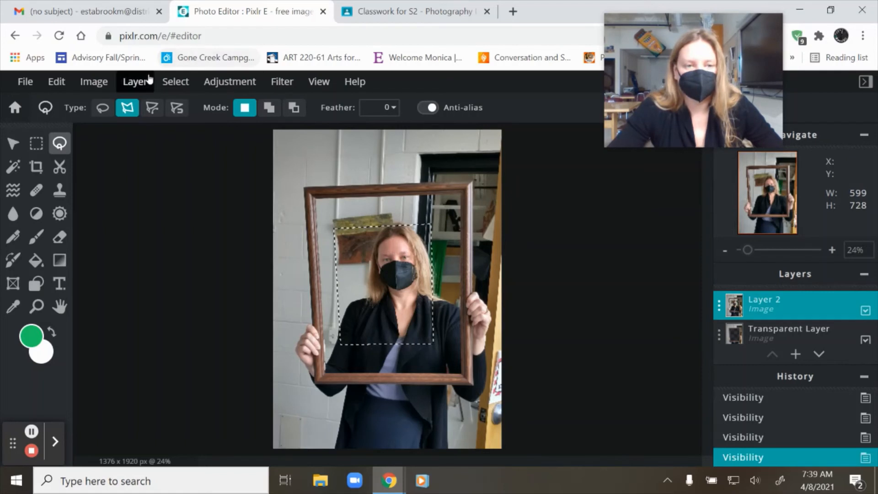
# Clear the selection and scale Layer 2 proportionally to 641 x 894, positioned at X 339, Y 513 behind the smaller frame's opening
pyautogui.click(170, 82)
pyautogui.click(171, 137)
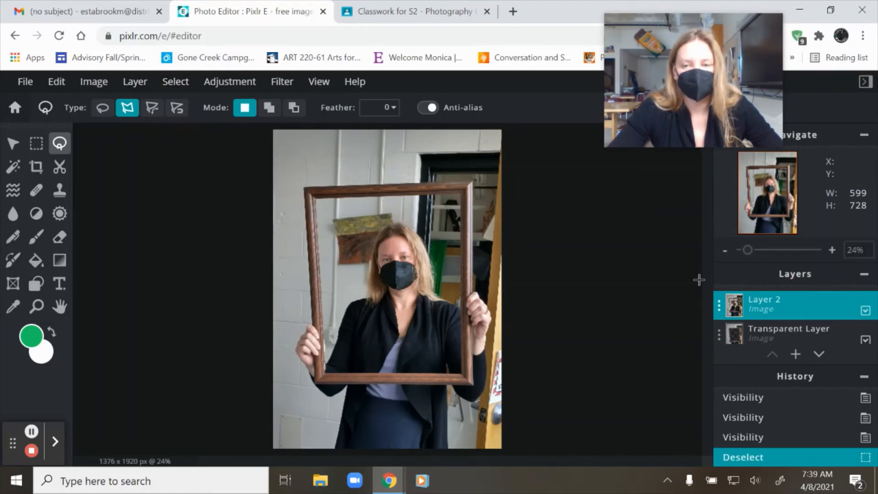
pyautogui.click(13, 143)
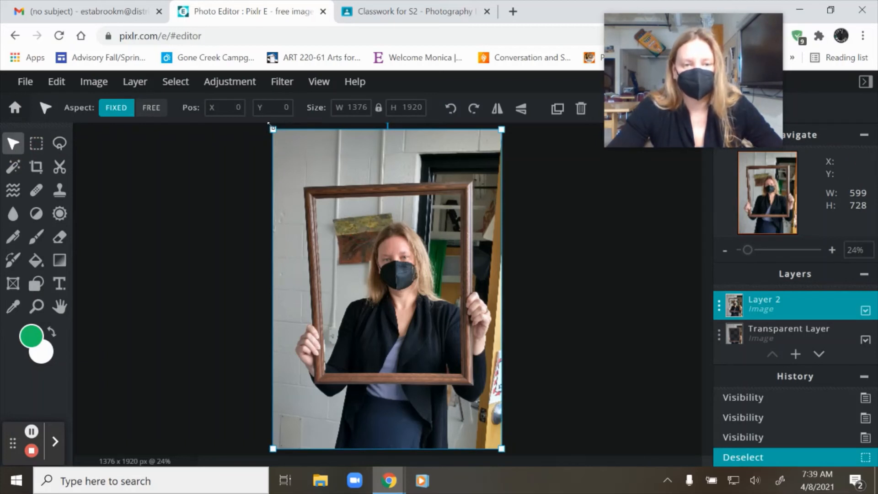
pyautogui.moveTo(272, 129); pyautogui.dragTo(393, 264)
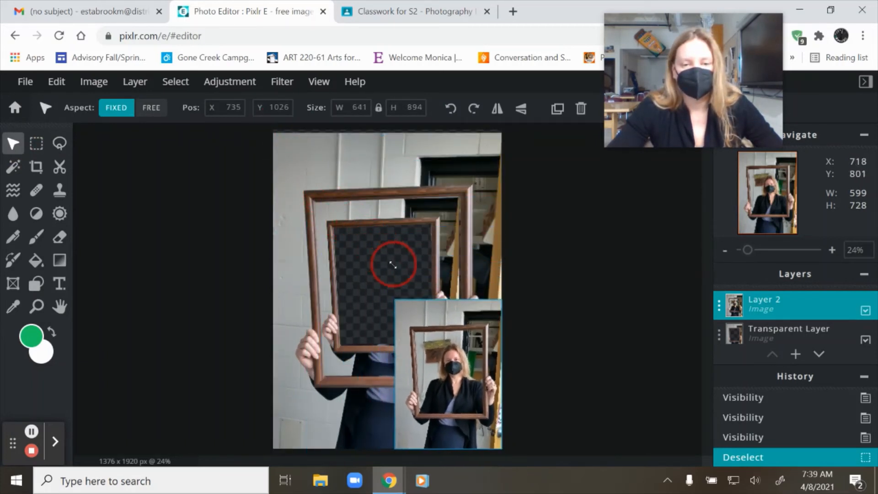
pyautogui.moveTo(445, 340); pyautogui.dragTo(378, 251)
# Move Layer 2 down the layer order to just above Background
pyautogui.moveTo(780, 300); pyautogui.dragTo(757, 311)
pyautogui.scroll(1, 776, 330)
pyautogui.scroll(-2, 776, 329)
pyautogui.scroll(2, 768, 318)
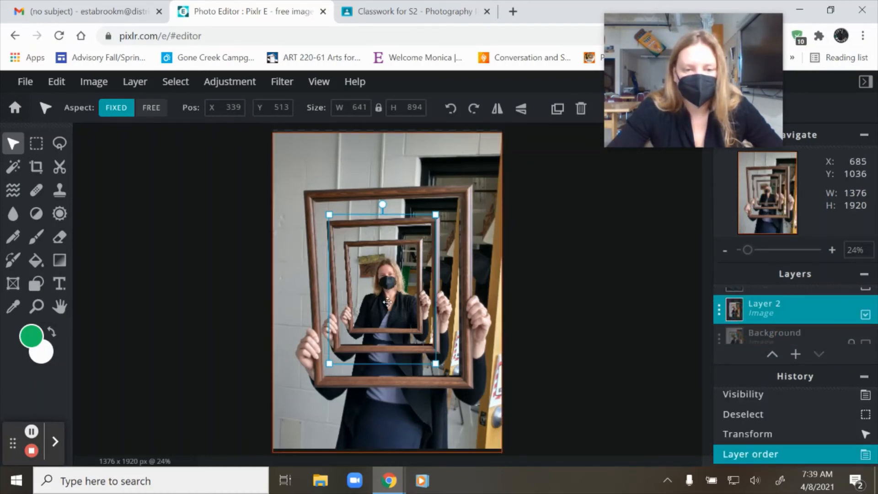
# Select Layer 2 and examine the order of the layers in the stack
pyautogui.click(484, 289)
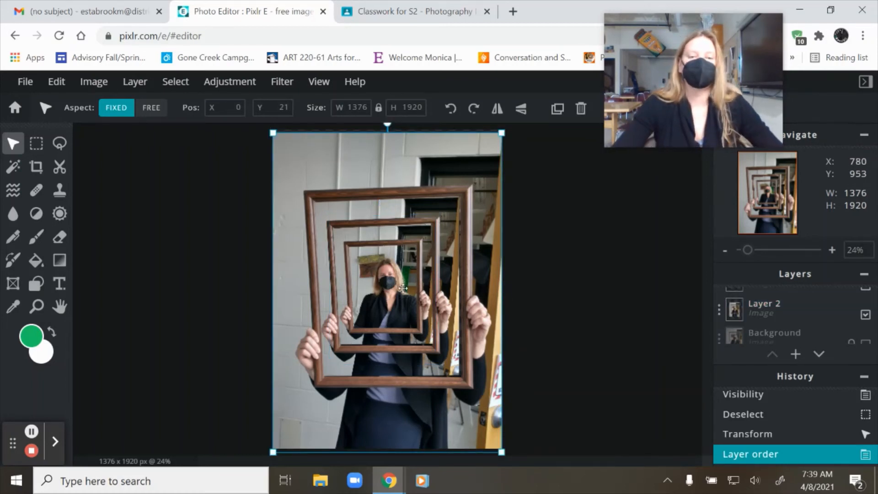
pyautogui.scroll(-1, 787, 316)
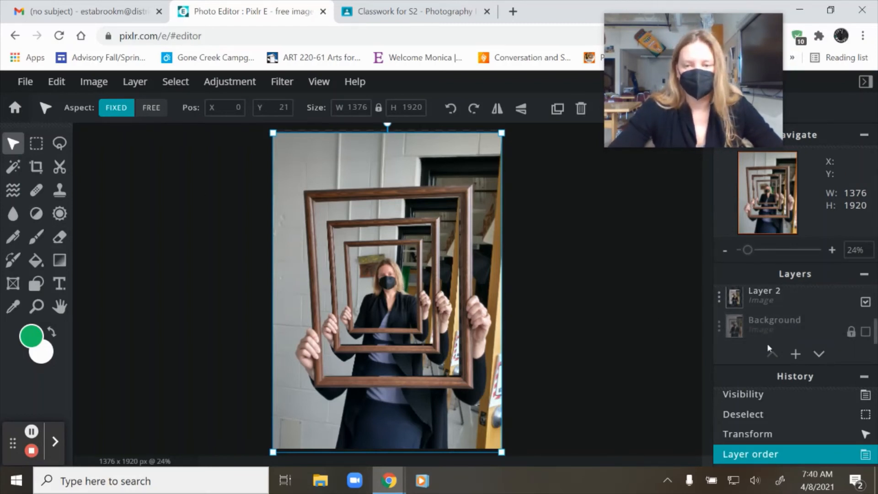
pyautogui.click(777, 302)
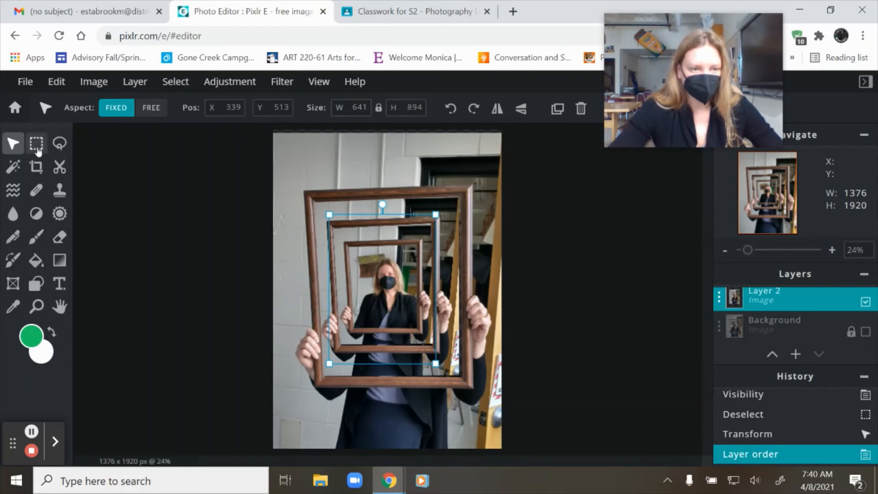
pyautogui.click(60, 144)
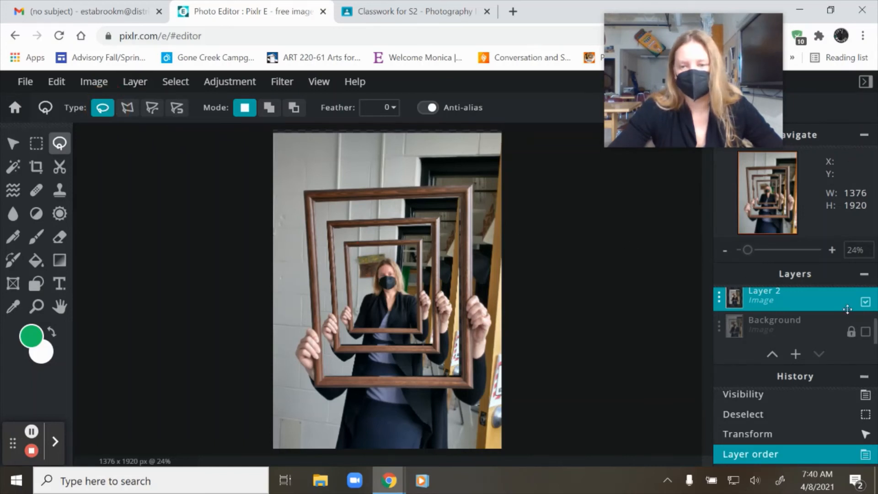
pyautogui.scroll(3, 847, 309)
pyautogui.scroll(-3, 843, 311)
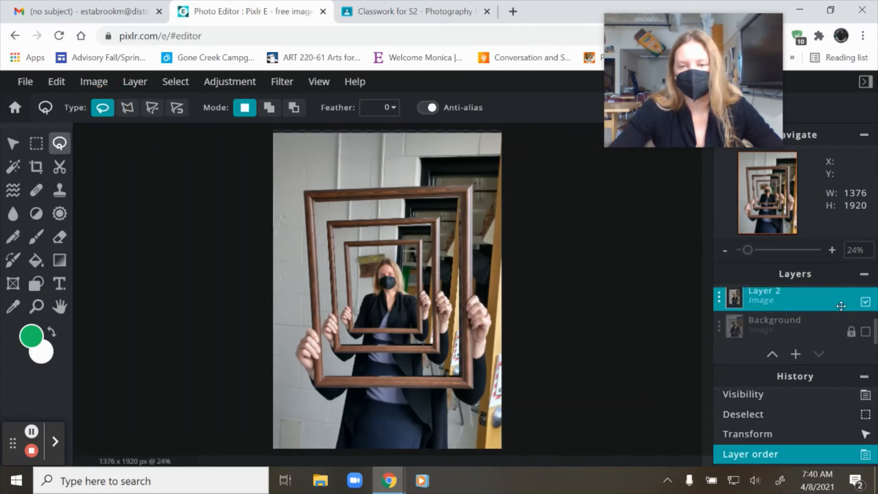
pyautogui.scroll(3, 843, 310)
pyautogui.scroll(-3, 843, 311)
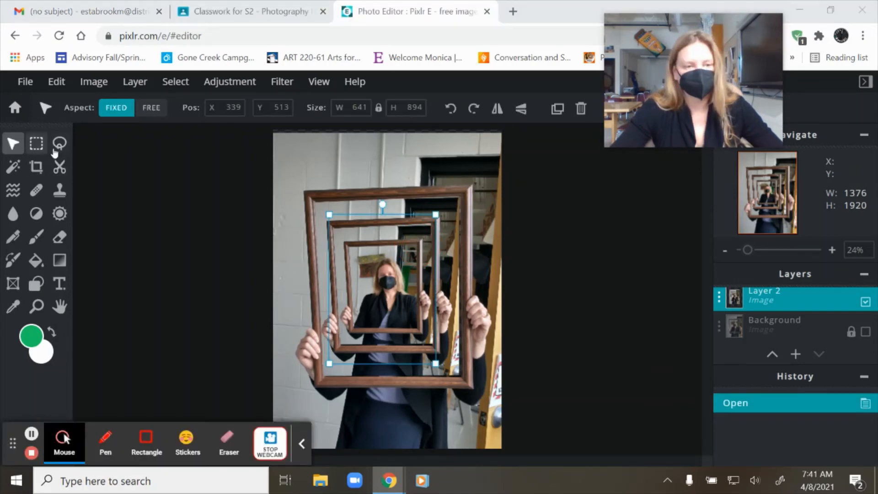
# Outline the smallest frame's opening on Layer 2 with the polygonal Lasso, about 421 x 509 px, and clear the enclosed pixels
pyautogui.click(60, 143)
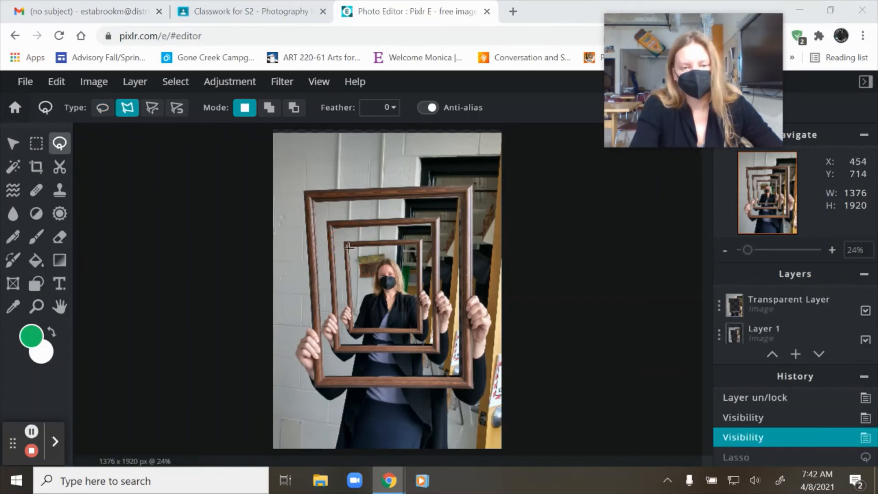
pyautogui.click(349, 247)
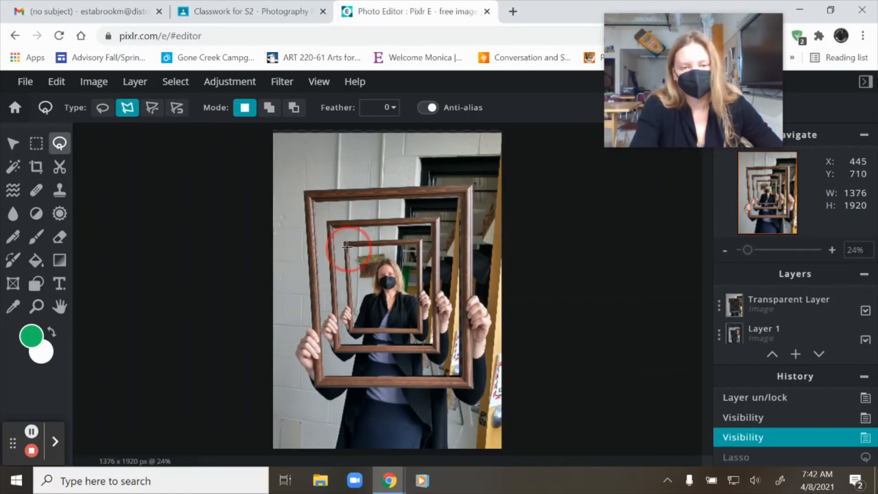
pyautogui.click(416, 243)
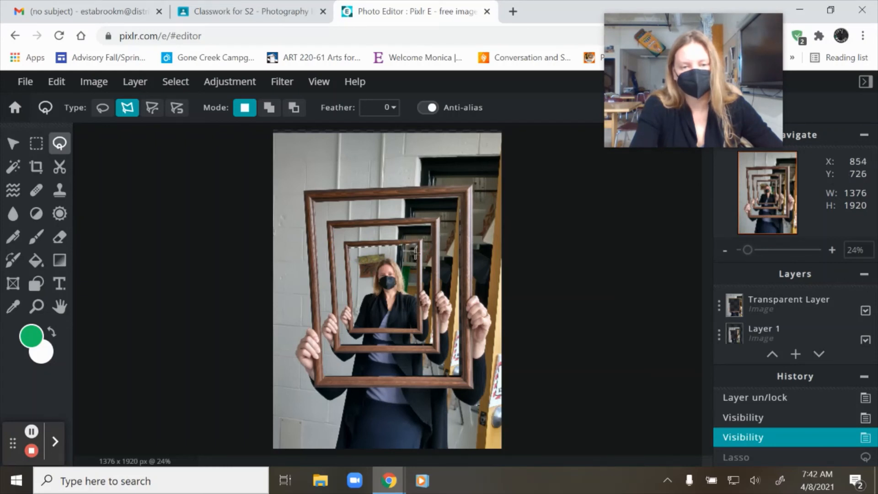
pyautogui.click(416, 328)
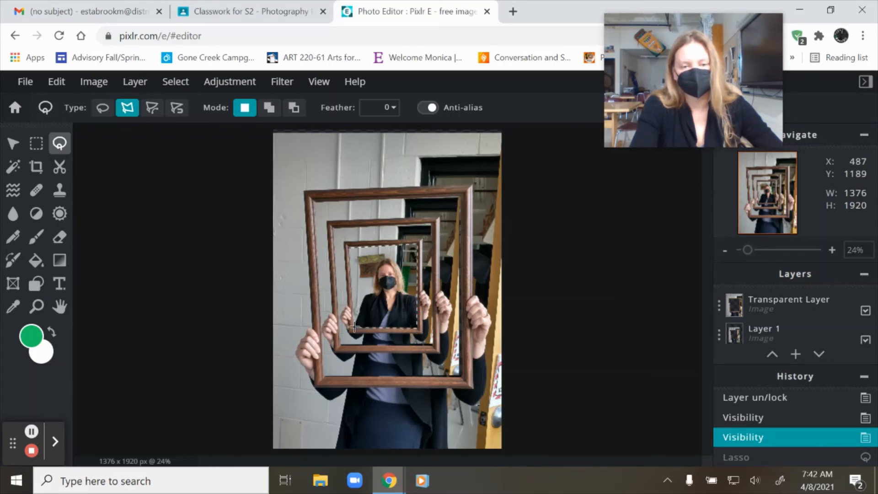
pyautogui.click(355, 327)
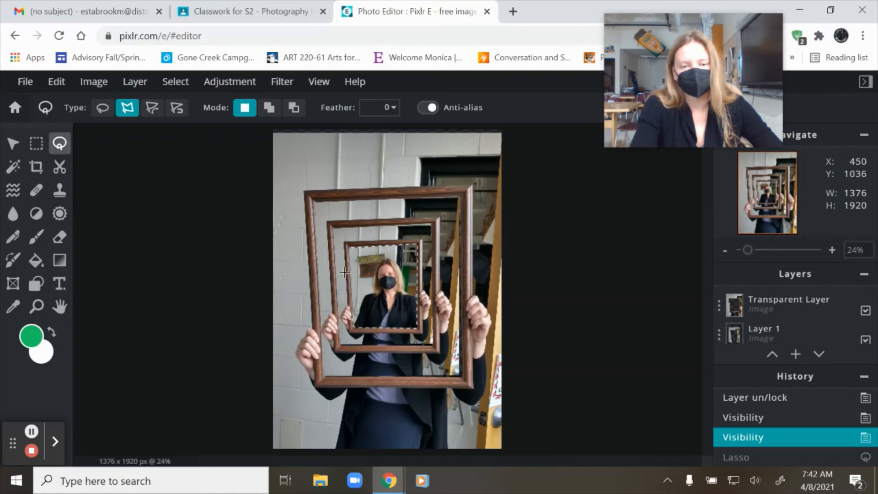
pyautogui.click(349, 247)
pyautogui.press('Delete')
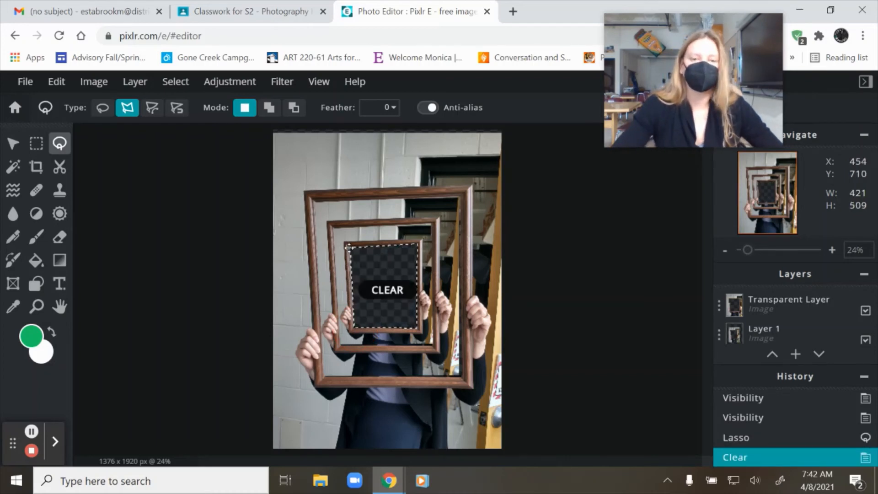
# Duplicate the hidden Background layer and make the copy visible behind the cleared frame opening
pyautogui.scroll(-2, 779, 318)
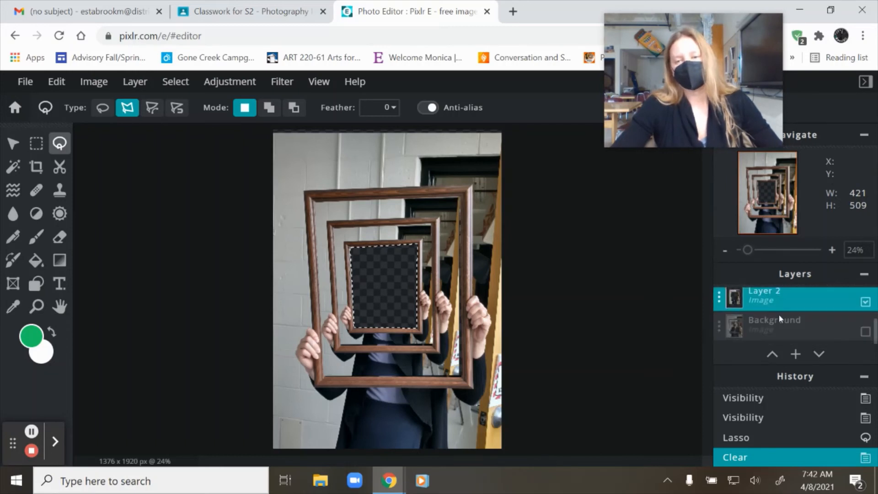
pyautogui.click(773, 331)
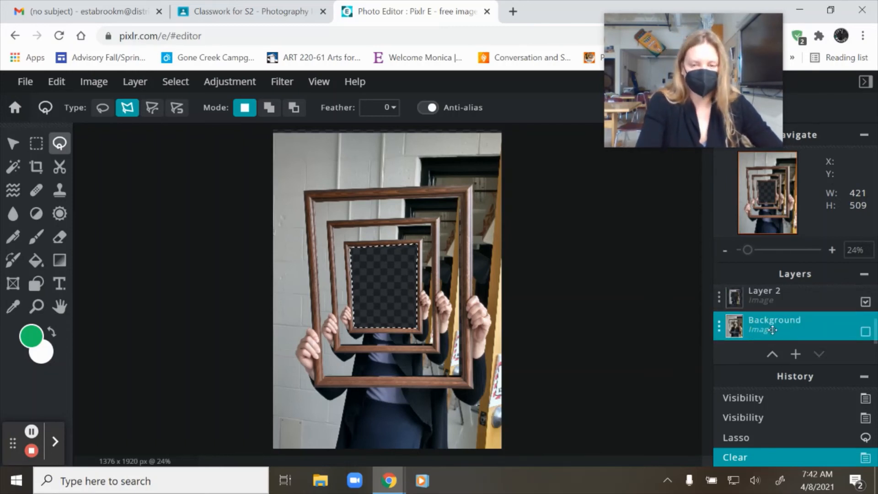
pyautogui.doubleClick(773, 329)
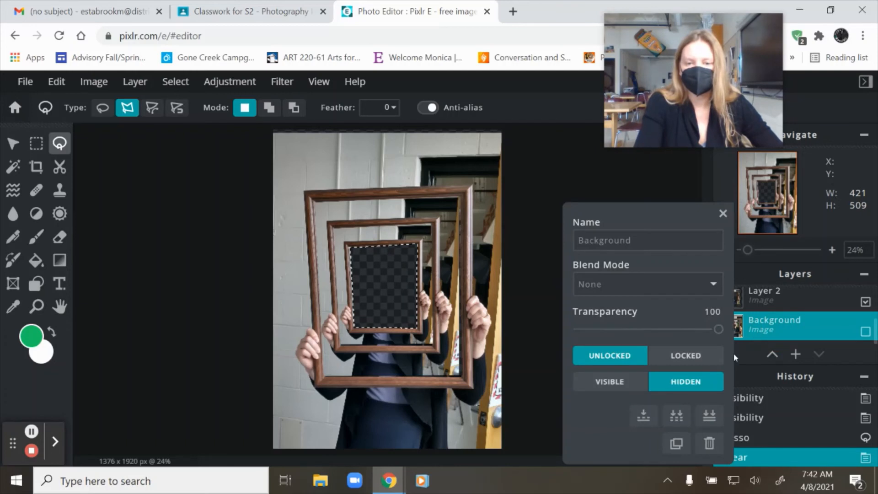
pyautogui.click(676, 443)
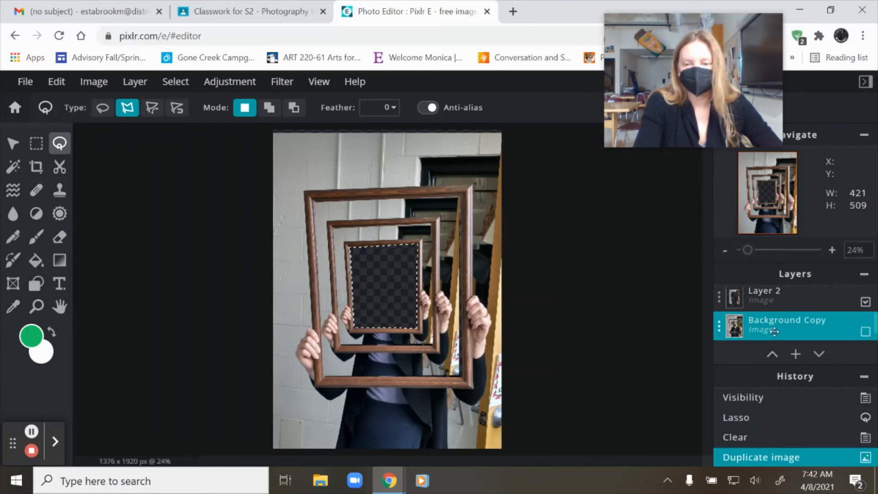
pyautogui.scroll(-2, 774, 331)
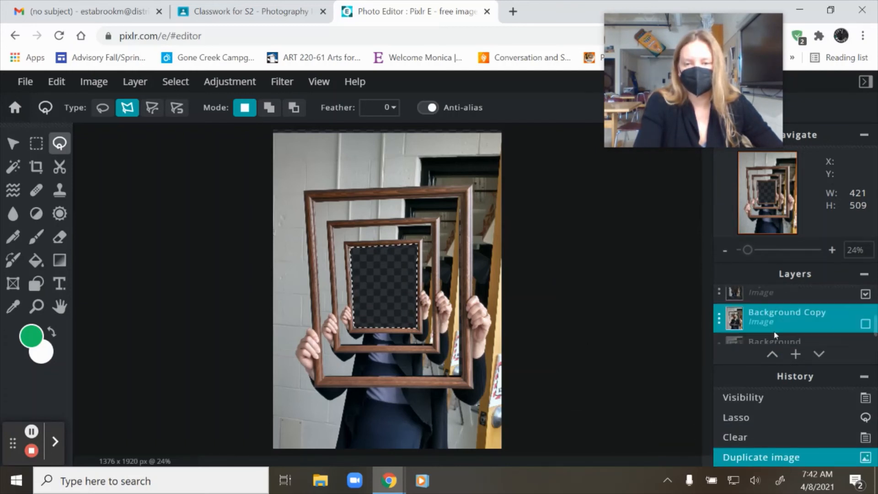
pyautogui.click(866, 302)
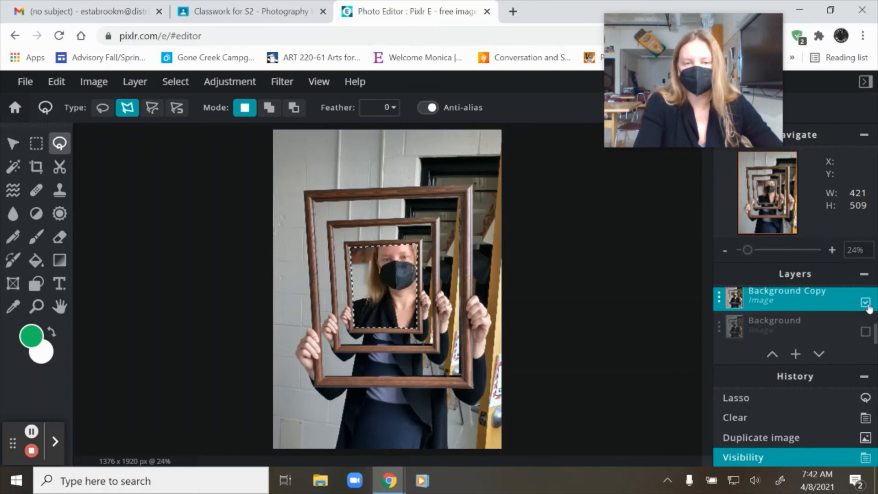
pyautogui.click(866, 303)
pyautogui.click(866, 302)
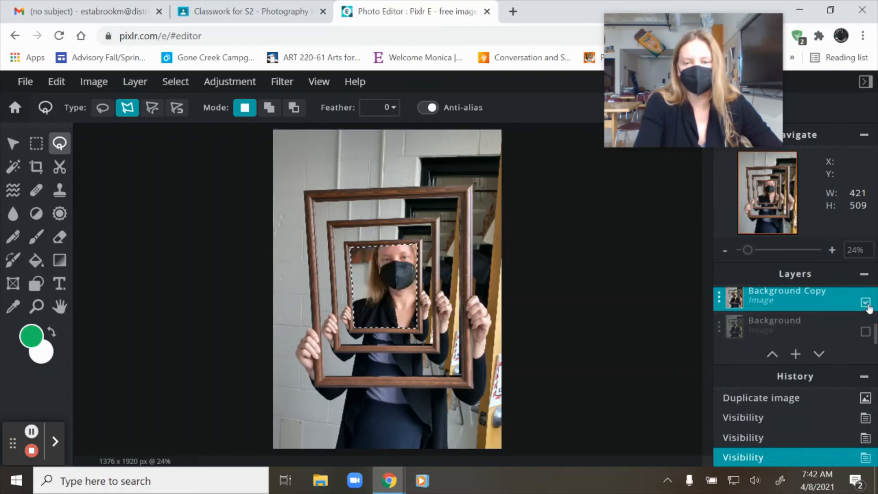
pyautogui.scroll(2, 869, 308)
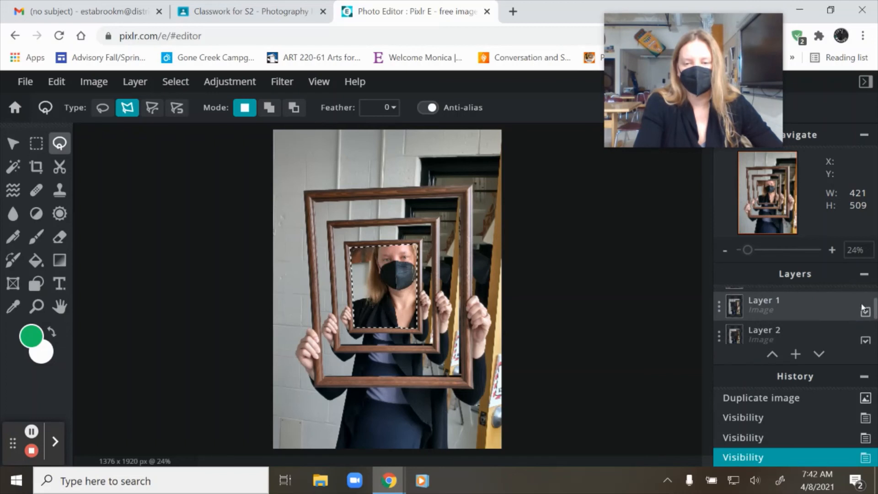
pyautogui.scroll(-2, 863, 308)
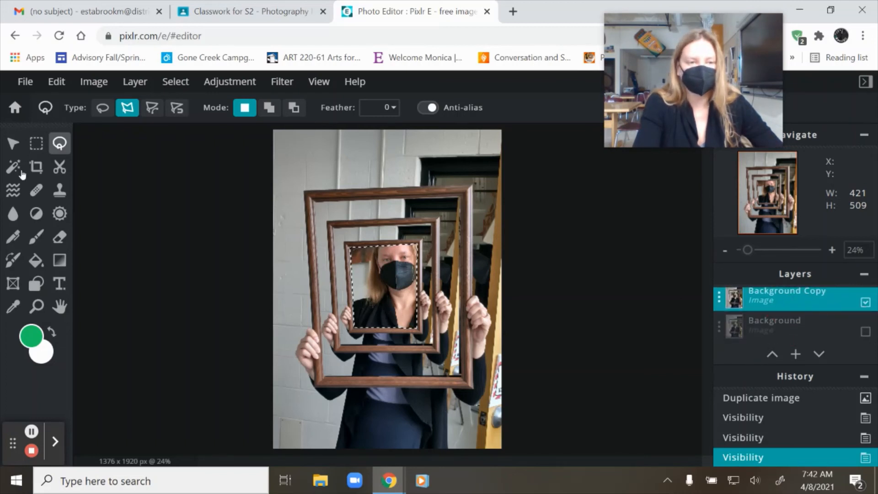
# Clear the selection and scale Background Copy proportionally to 761 x 1062 at X 615, Y 858
pyautogui.click(13, 144)
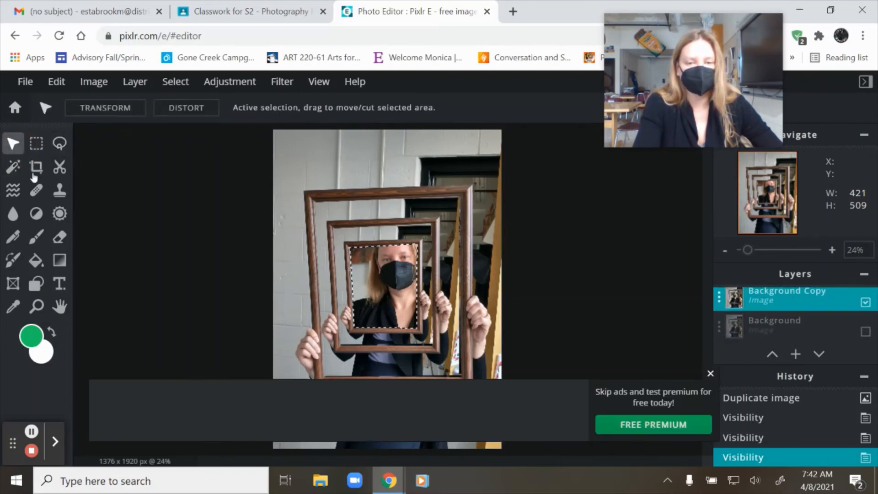
pyautogui.click(710, 375)
pyautogui.click(173, 82)
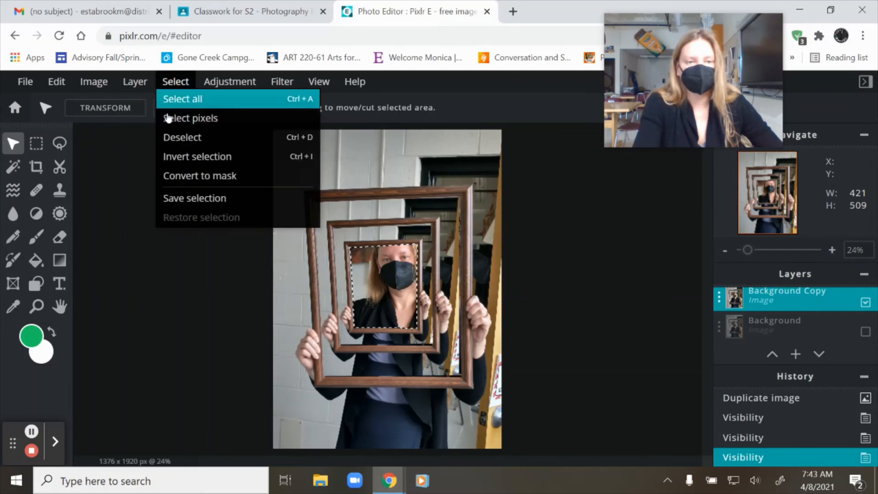
pyautogui.click(169, 136)
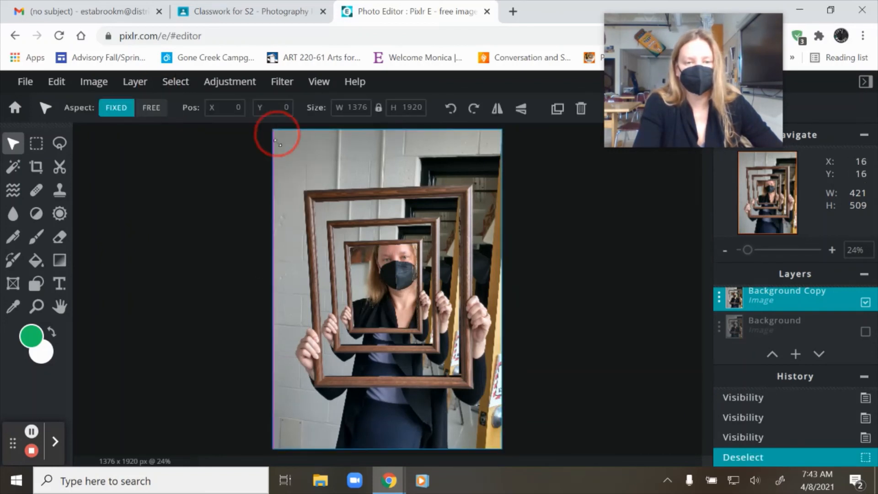
pyautogui.moveTo(278, 143); pyautogui.dragTo(378, 279)
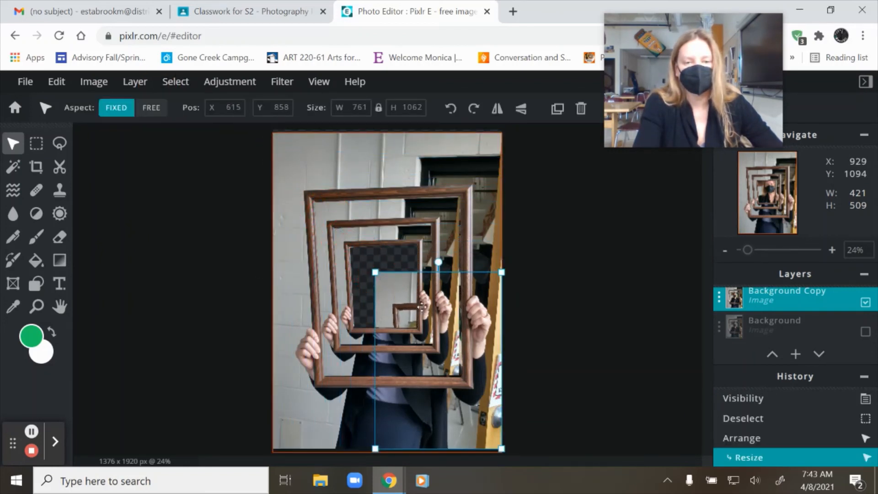
# Try to move the scaled Background Copy toward the smallest frame's opening
pyautogui.moveTo(422, 307); pyautogui.dragTo(394, 284)
pyautogui.hotkey('ctrl', 'z')
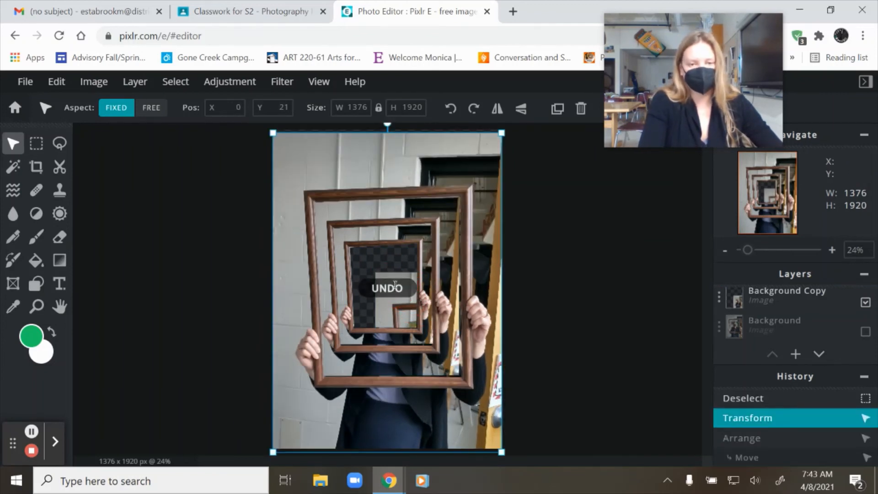
pyautogui.click(796, 354)
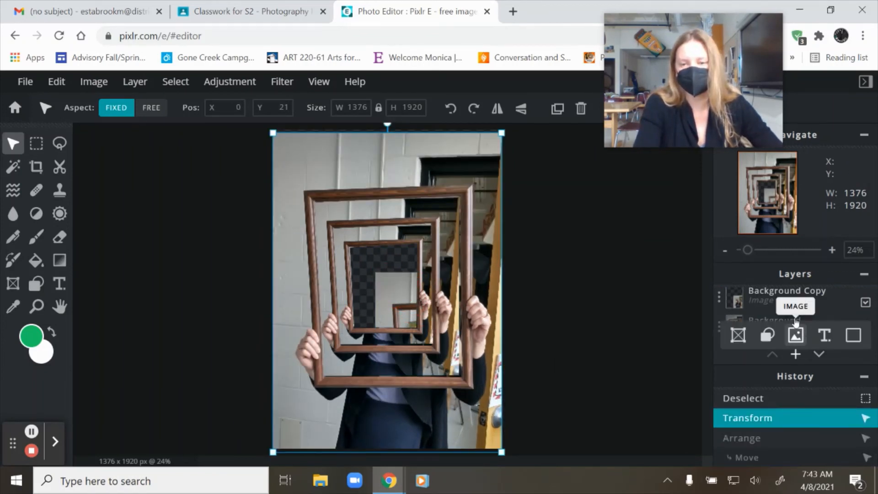
pyautogui.click(797, 323)
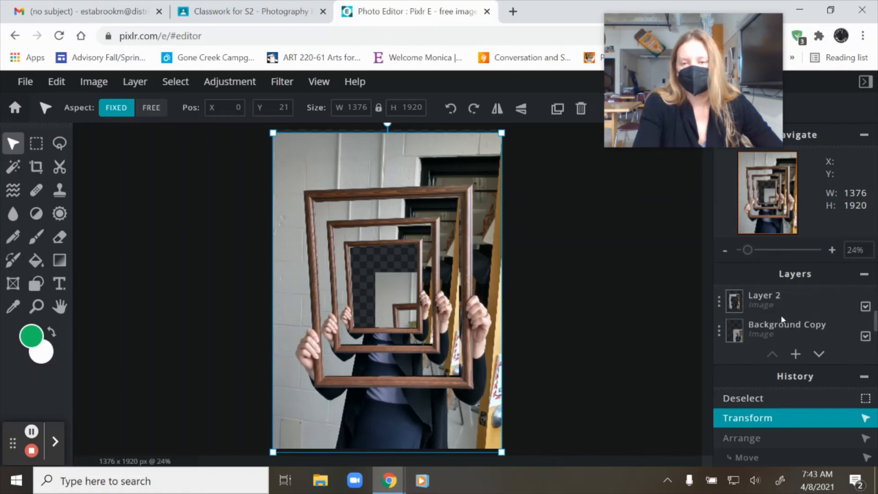
pyautogui.scroll(-1, 781, 315)
pyautogui.scroll(2, 781, 315)
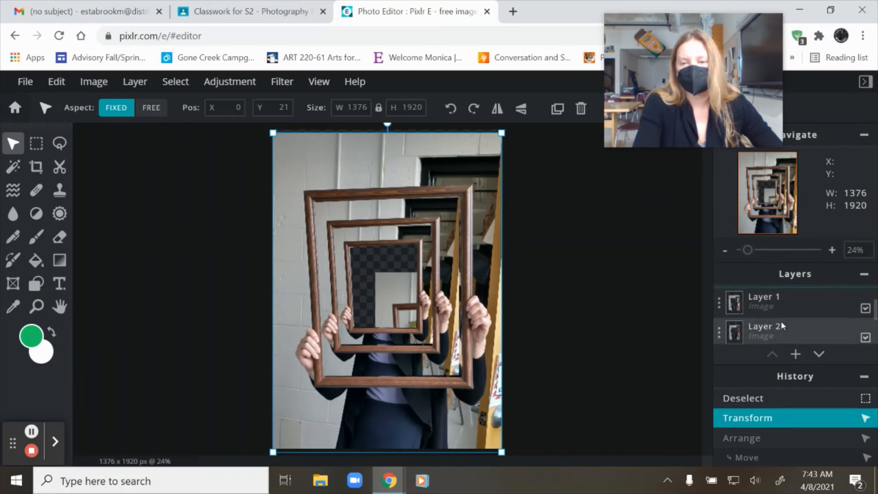
# Rename the Background Copy layer as Layer 3
pyautogui.scroll(-2, 781, 320)
pyautogui.click(778, 299)
pyautogui.click(779, 299)
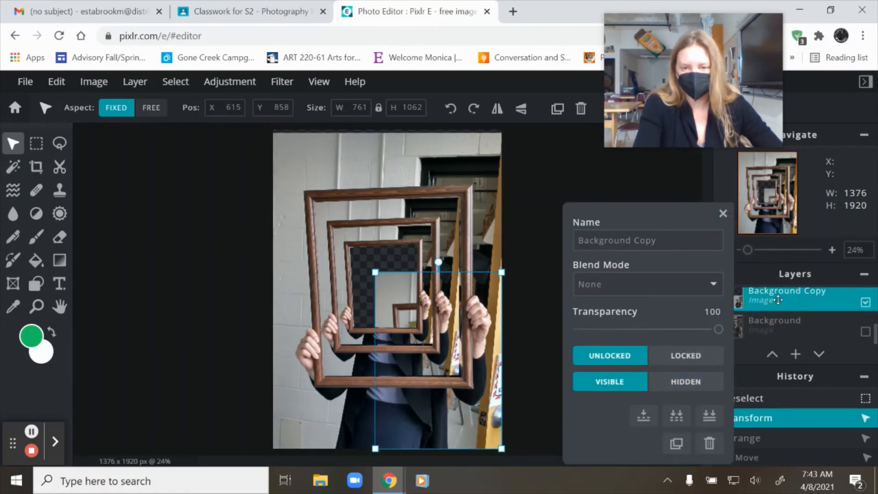
pyautogui.click(626, 234)
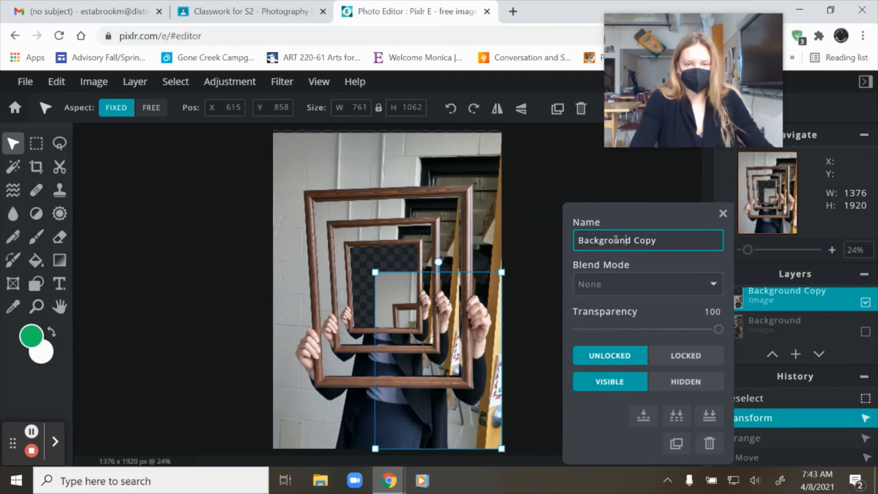
pyautogui.moveTo(661, 242); pyautogui.dragTo(509, 236)
pyautogui.write('L')
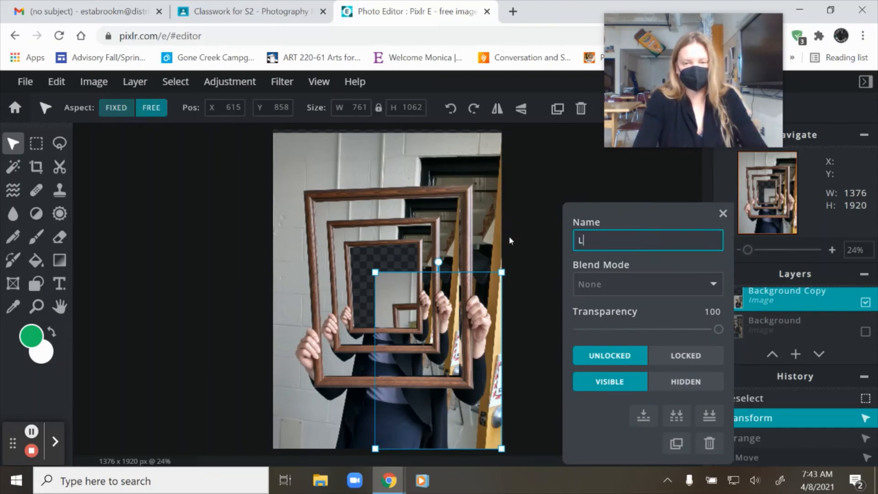
pyautogui.write('ayer 3')
pyautogui.press('Return')
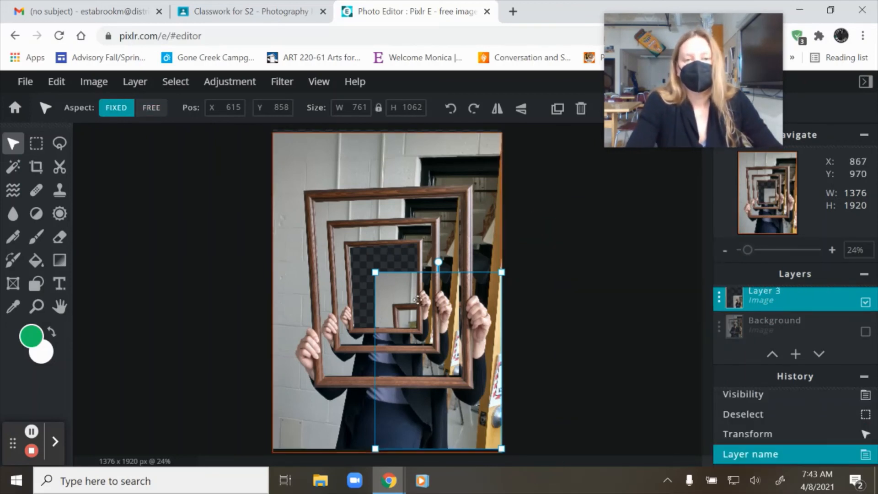
# Undo the layer rename and look through the layer stack for the scaled copy
pyautogui.click(393, 303)
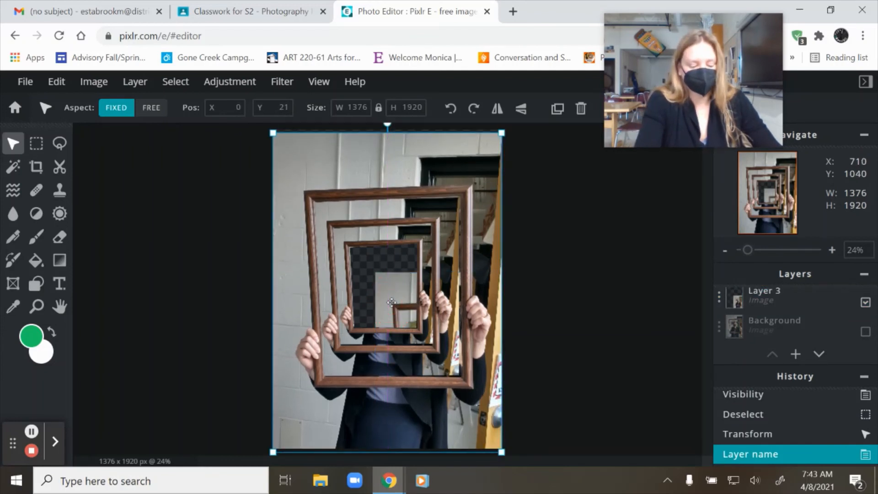
pyautogui.hotkey('ctrl', 'z')
pyautogui.scroll(1, 773, 298)
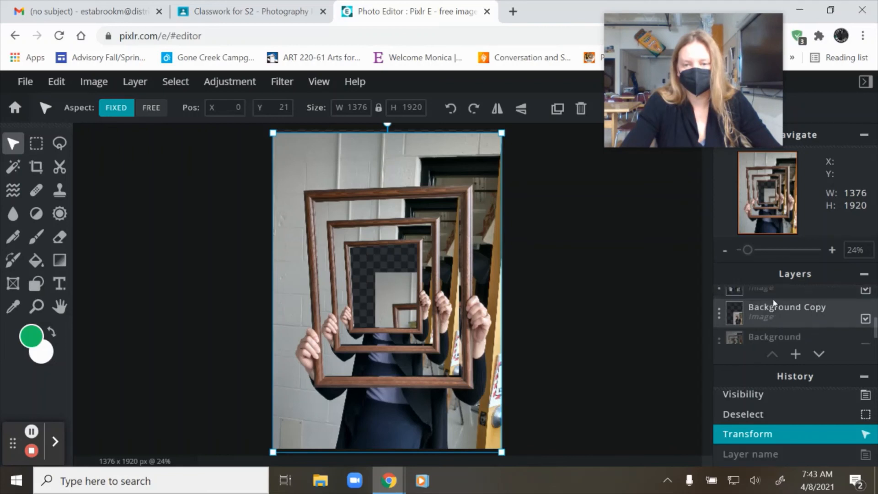
pyautogui.scroll(2, 764, 329)
pyautogui.scroll(-2, 766, 322)
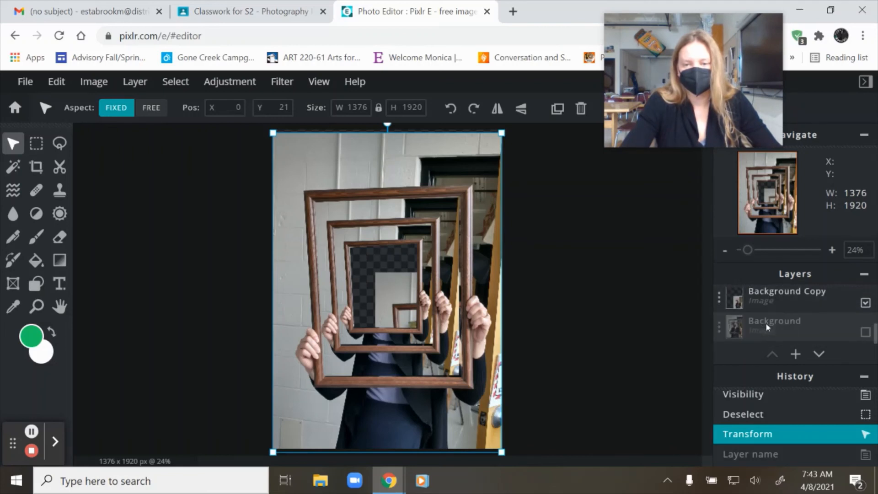
pyautogui.scroll(2, 792, 305)
pyautogui.scroll(-2, 792, 307)
# Select the scaled Background Copy layer just above Background and name it Layer 3
pyautogui.click(790, 309)
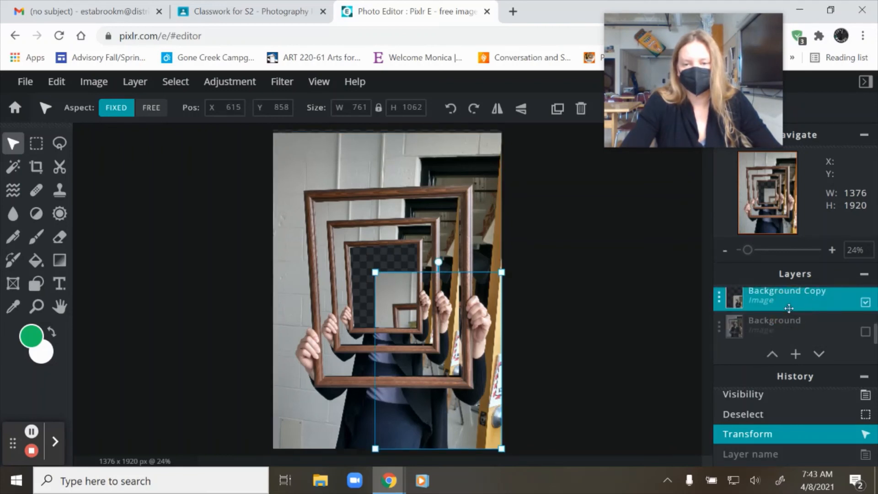
pyautogui.click(789, 308)
pyautogui.moveTo(659, 242); pyautogui.dragTo(544, 227)
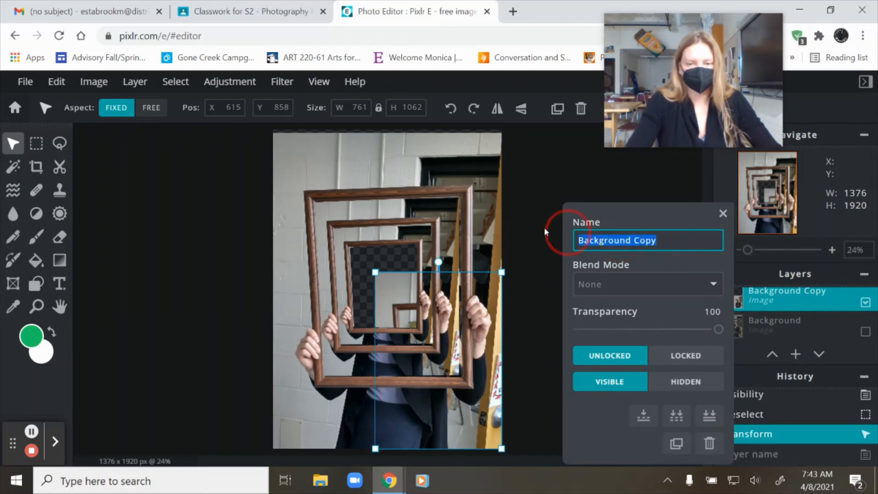
pyautogui.write('Layer ')
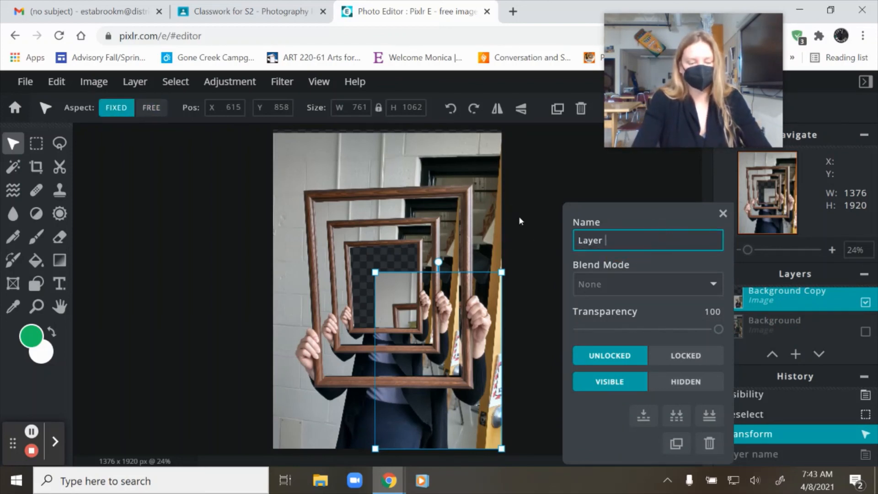
pyautogui.write('3')
pyautogui.press('Return')
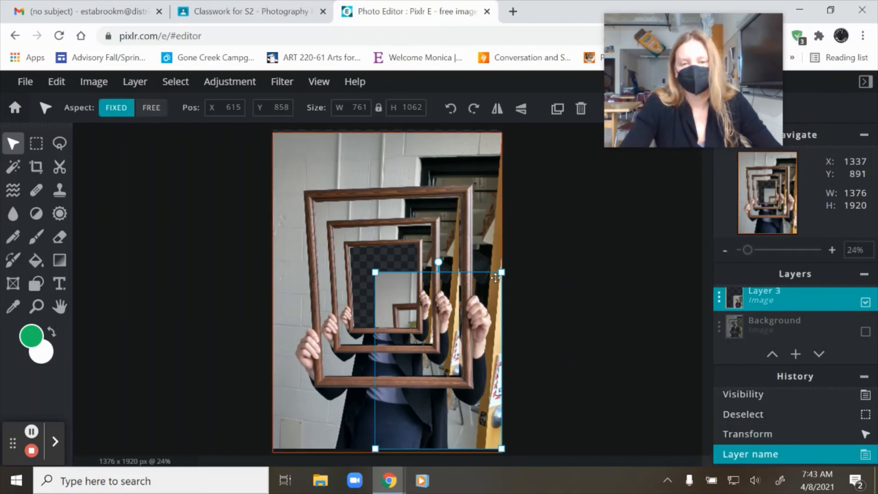
# Try to move Layer 3 into the smallest frame's opening and undo the last move
pyautogui.moveTo(498, 279); pyautogui.dragTo(497, 281)
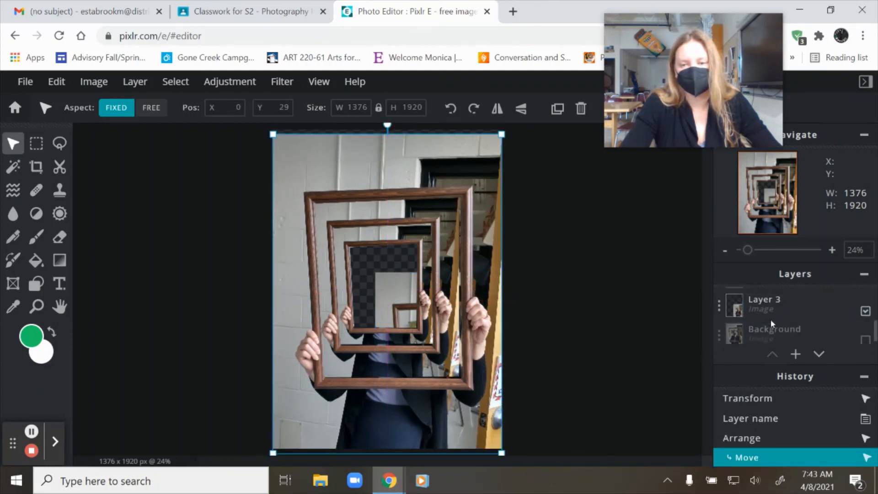
pyautogui.click(765, 301)
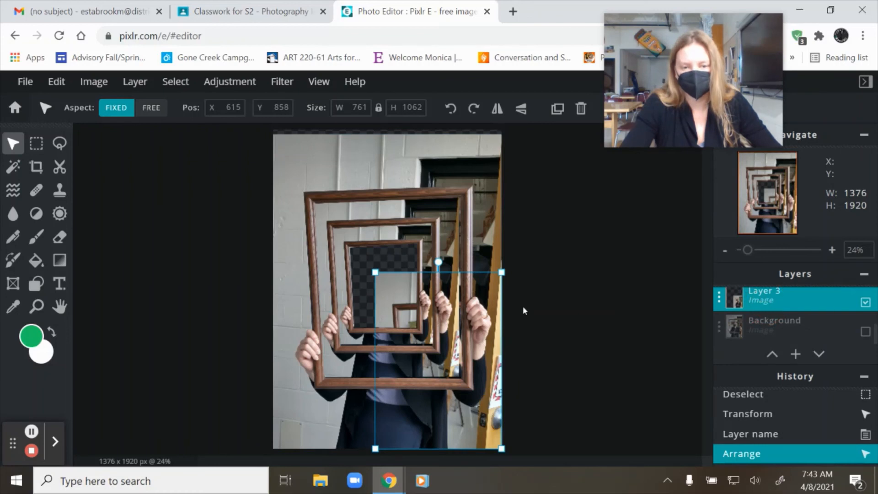
pyautogui.moveTo(393, 302)
pyautogui.mouseDown()
pyautogui.moveTo(389, 290)
pyautogui.moveTo(399, 288)
pyautogui.moveTo(395, 304)
pyautogui.mouseUp()
pyautogui.hotkey('ctrl', 'z')
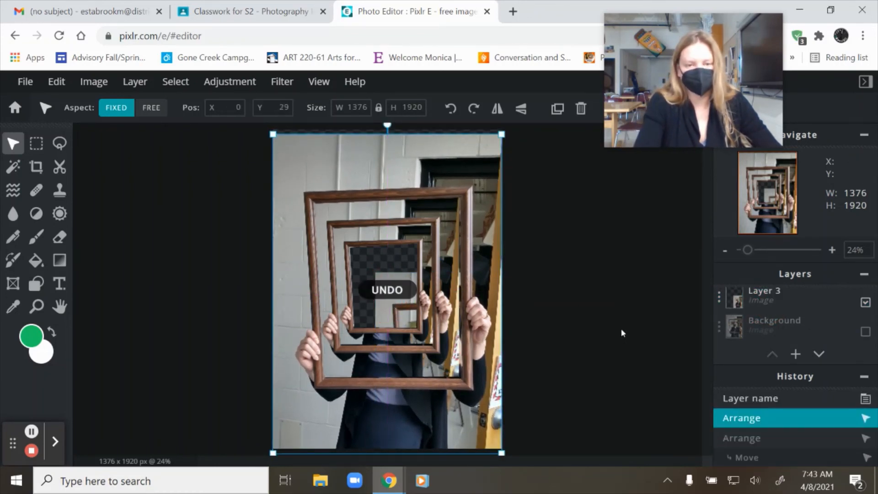
# Select Layer 3 and reorder it to the top of the layer stack, above Transparent Layer
pyautogui.click(783, 307)
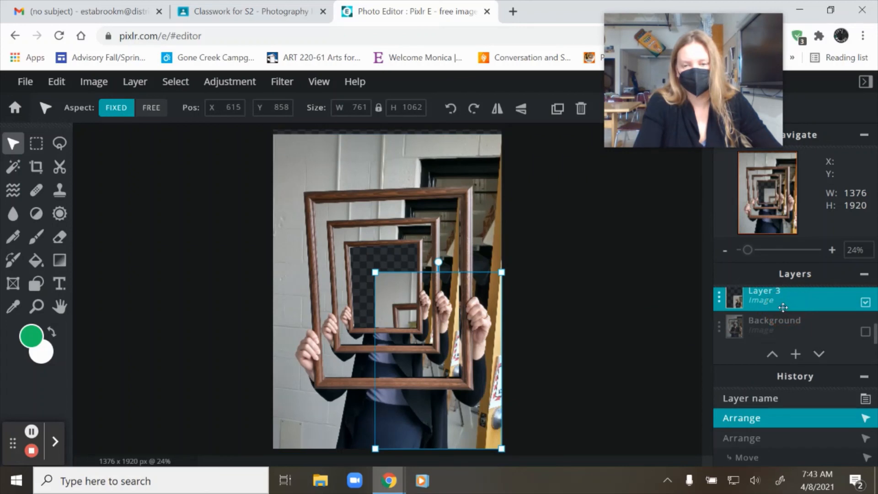
pyautogui.scroll(1, 783, 308)
pyautogui.scroll(-1, 783, 307)
pyautogui.moveTo(780, 304); pyautogui.dragTo(762, 311)
# Scale Layer 3 proportionally to about 480 × 670 px and place it over the smallest frame's opening at about X 424, Y 602
pyautogui.moveTo(457, 298); pyautogui.dragTo(410, 236)
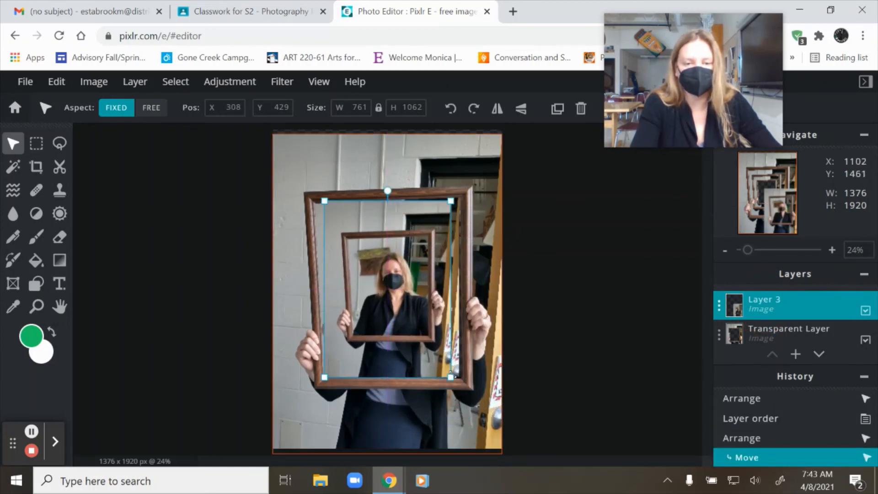
pyautogui.moveTo(451, 375); pyautogui.dragTo(390, 298)
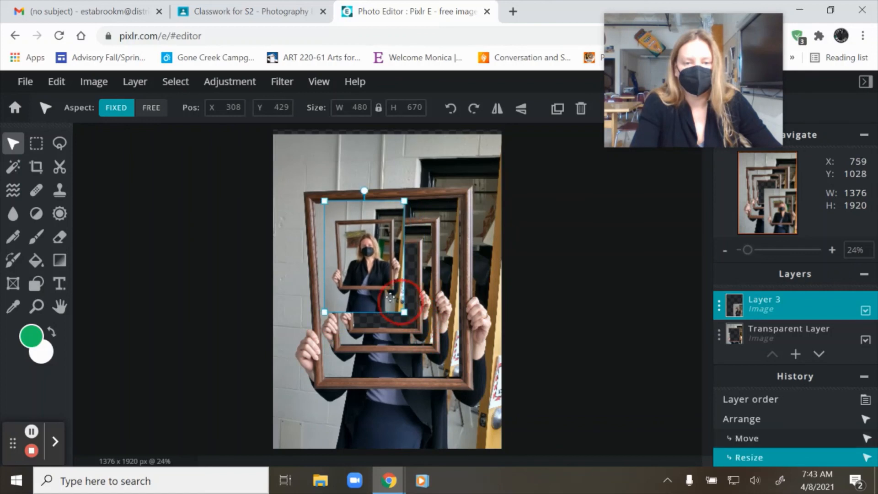
pyautogui.moveTo(369, 253); pyautogui.dragTo(386, 286)
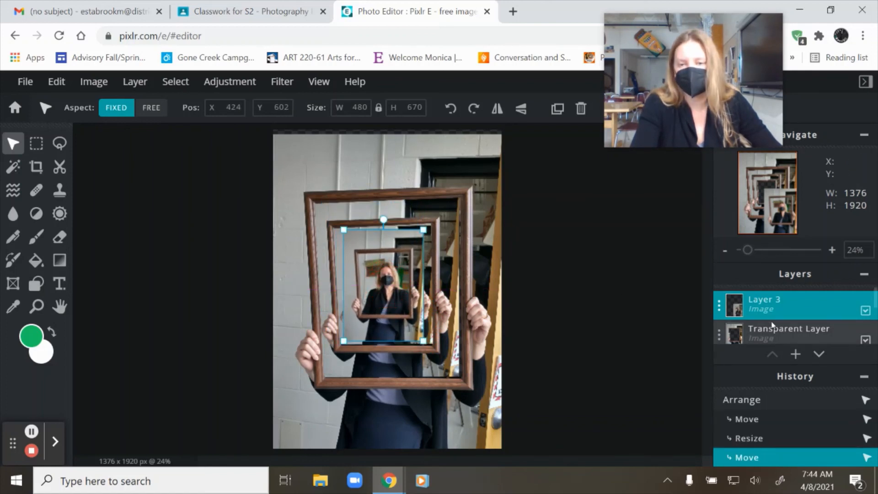
# Return Layer 3 to just above Background and shrink it to about 439 × 613 px, keeping its lower-right corner in place
pyautogui.moveTo(773, 303)
pyautogui.mouseDown()
pyautogui.moveTo(771, 337)
pyautogui.moveTo(771, 303)
pyautogui.mouseUp()
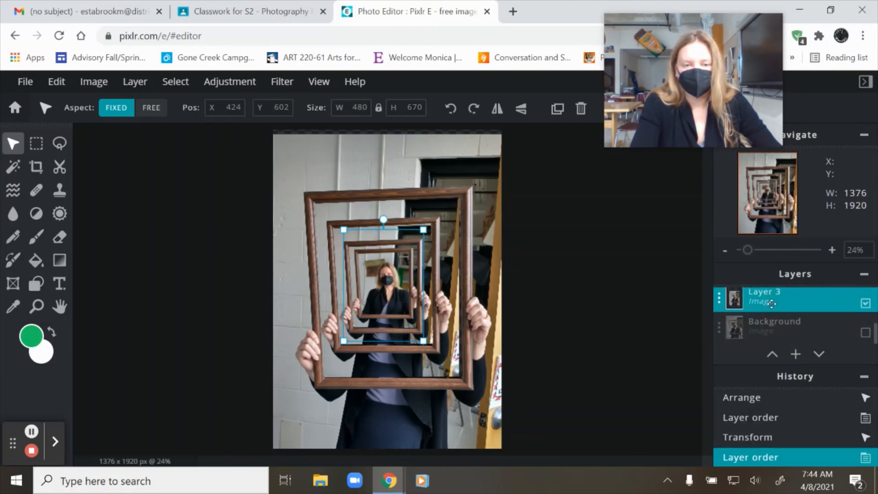
pyautogui.moveTo(345, 231); pyautogui.dragTo(379, 278)
pyautogui.click(377, 272)
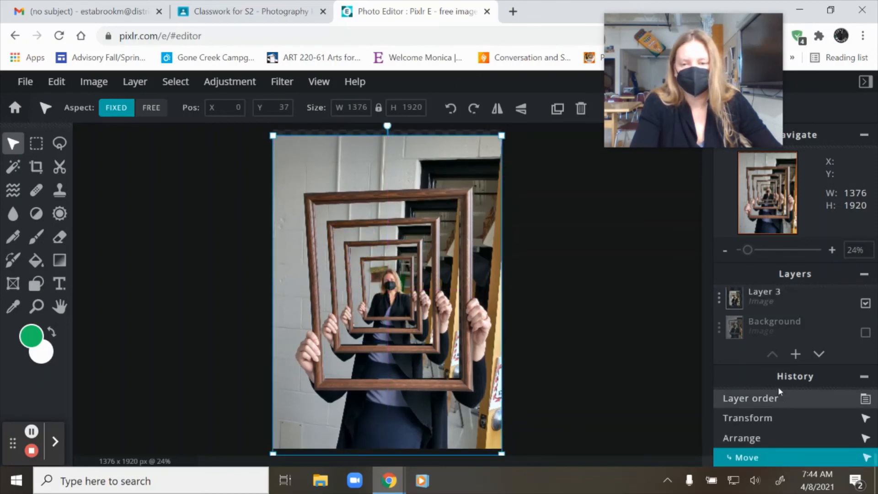
# Reselect Layer 3 and look through the layer stack, from Transparent Layer down to Background
pyautogui.click(794, 305)
pyautogui.click(371, 266)
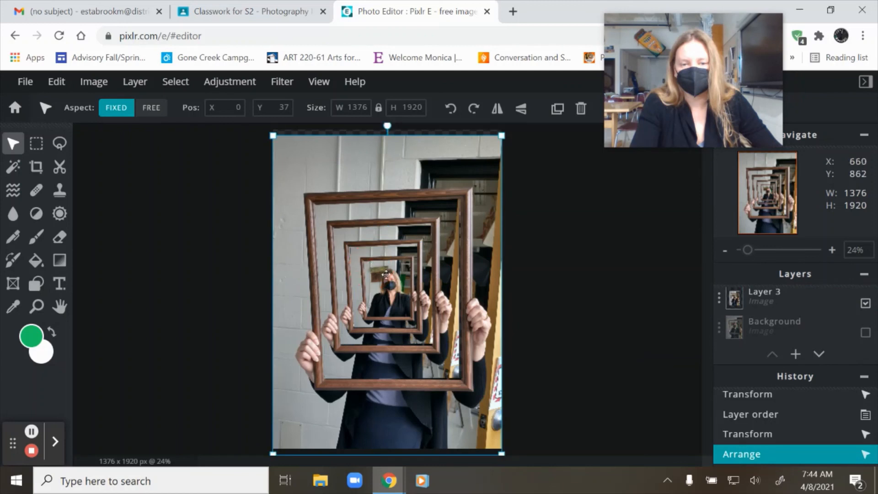
pyautogui.click(811, 302)
pyautogui.scroll(2, 780, 332)
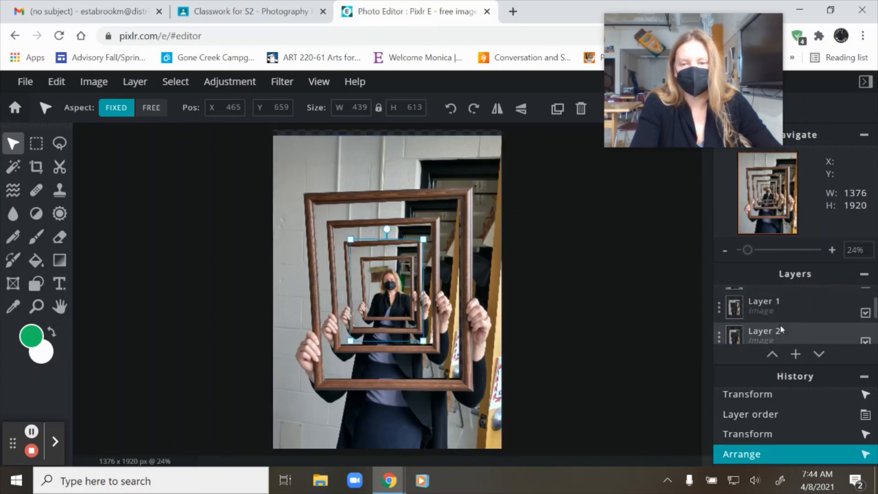
pyautogui.scroll(-2, 782, 320)
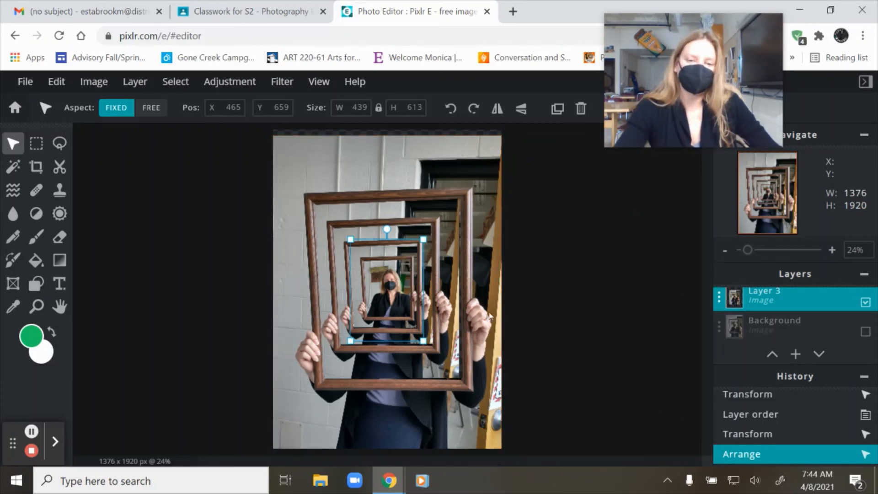
pyautogui.scroll(3, 763, 304)
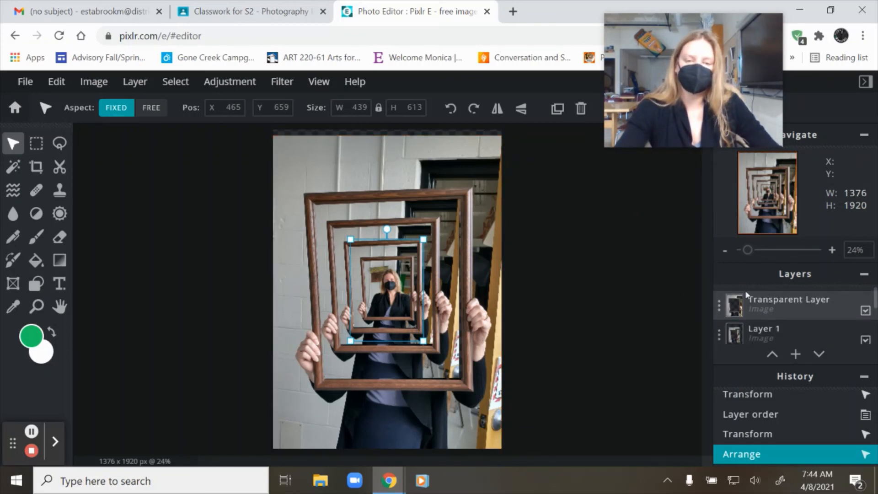
pyautogui.scroll(-1, 566, 319)
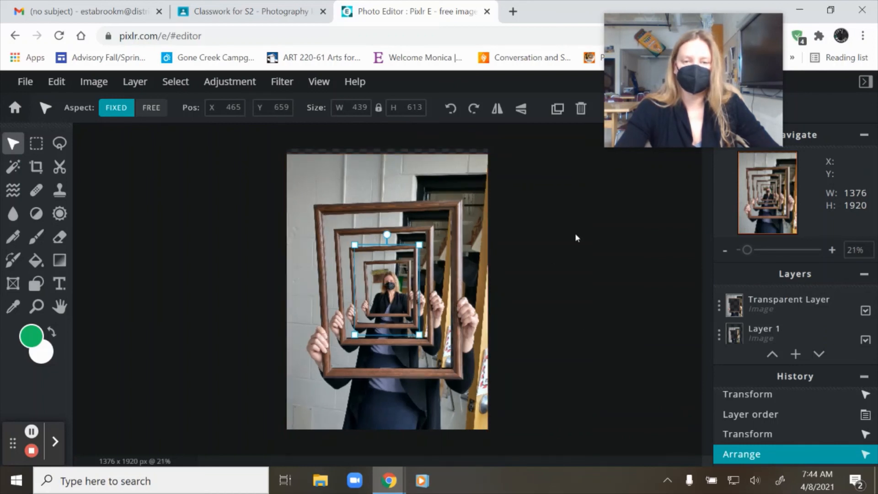